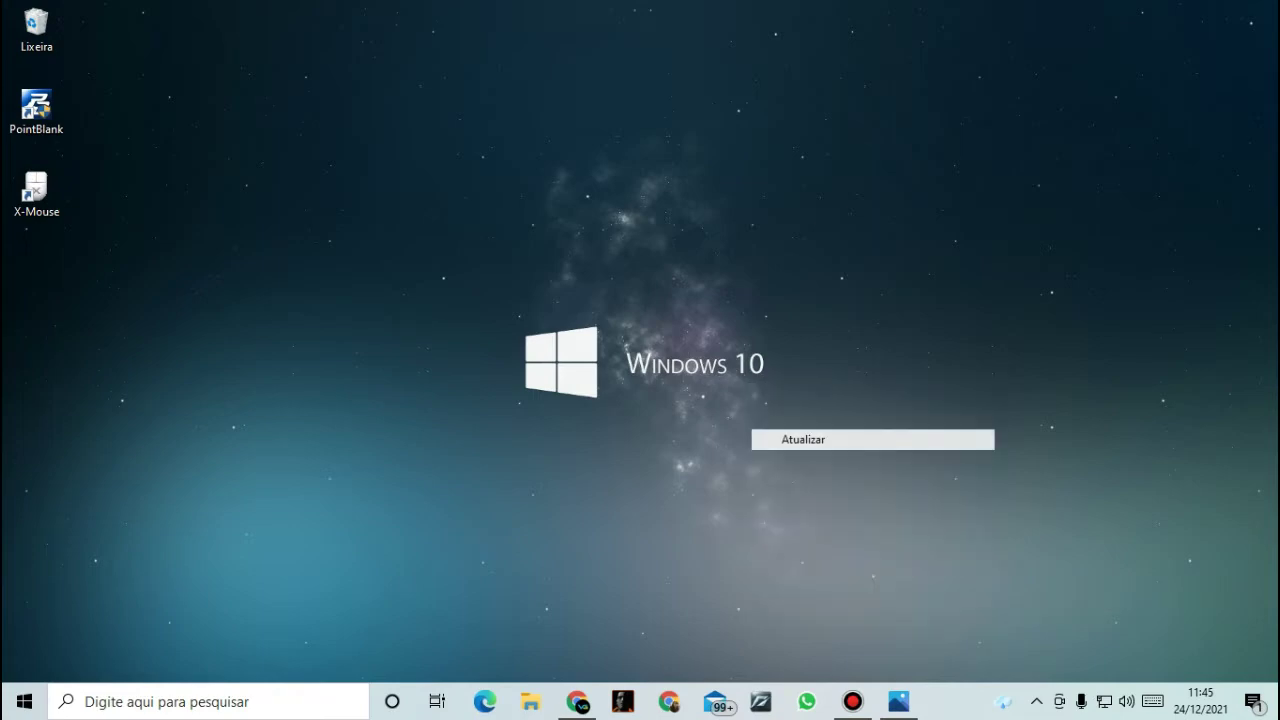
{"action": "right_click", "coordinate": [778, 413]}
{"action": "left_click", "coordinate": [828, 469]}
{"action": "double_click", "coordinate": [36, 190]}
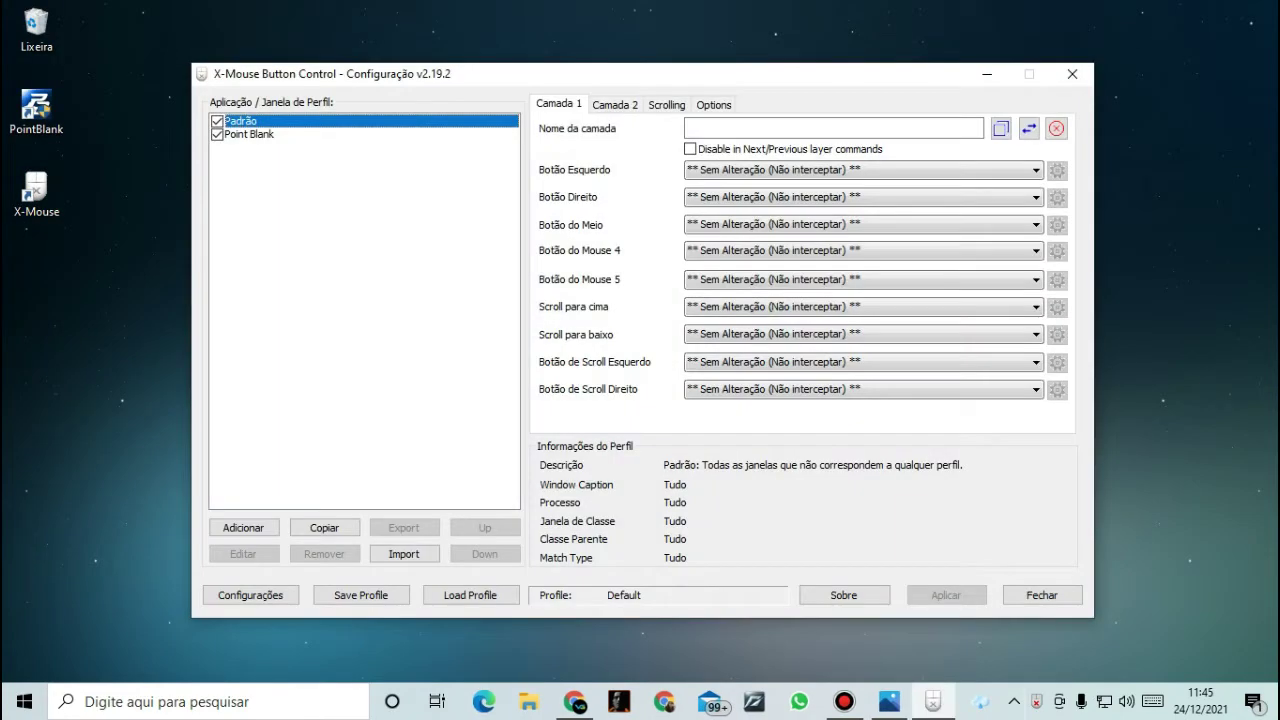
{"action": "left_click", "coordinate": [1072, 74]}
{"action": "left_click", "coordinate": [1014, 701]}
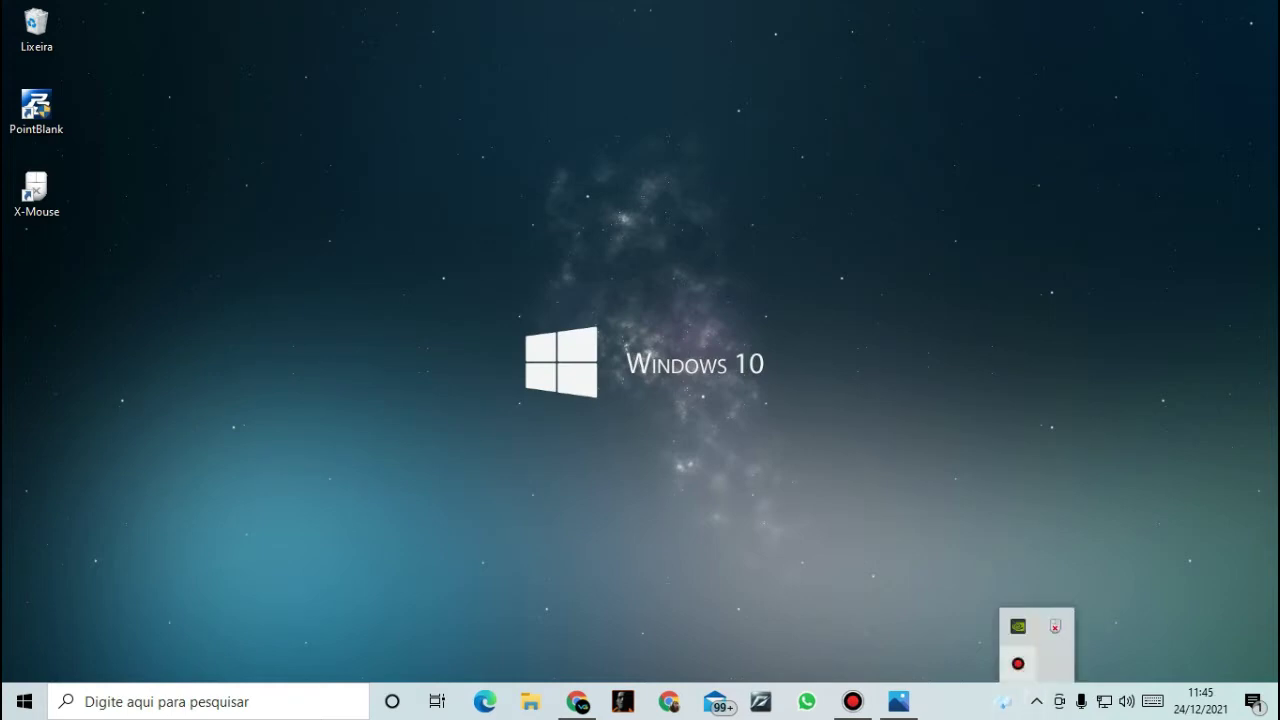
{"action": "right_click", "coordinate": [1055, 626]}
{"action": "left_click", "coordinate": [1040, 615]}
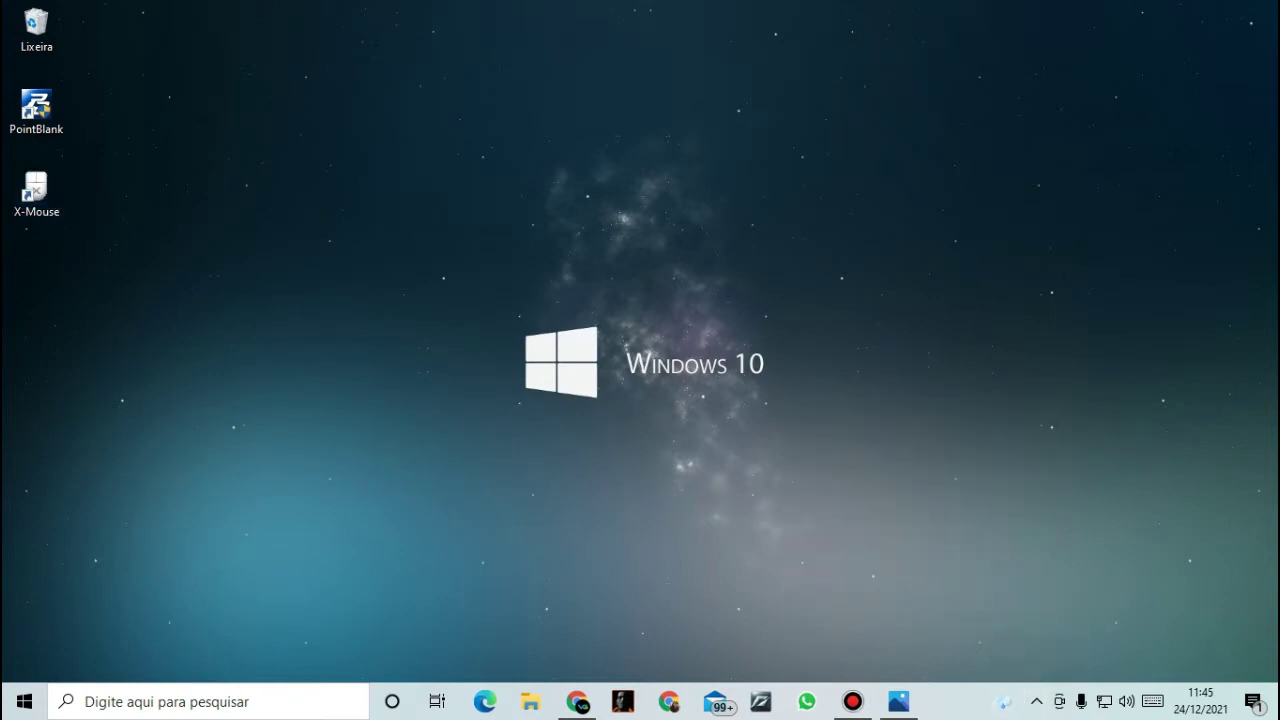
{"action": "left_click", "coordinate": [1036, 701]}
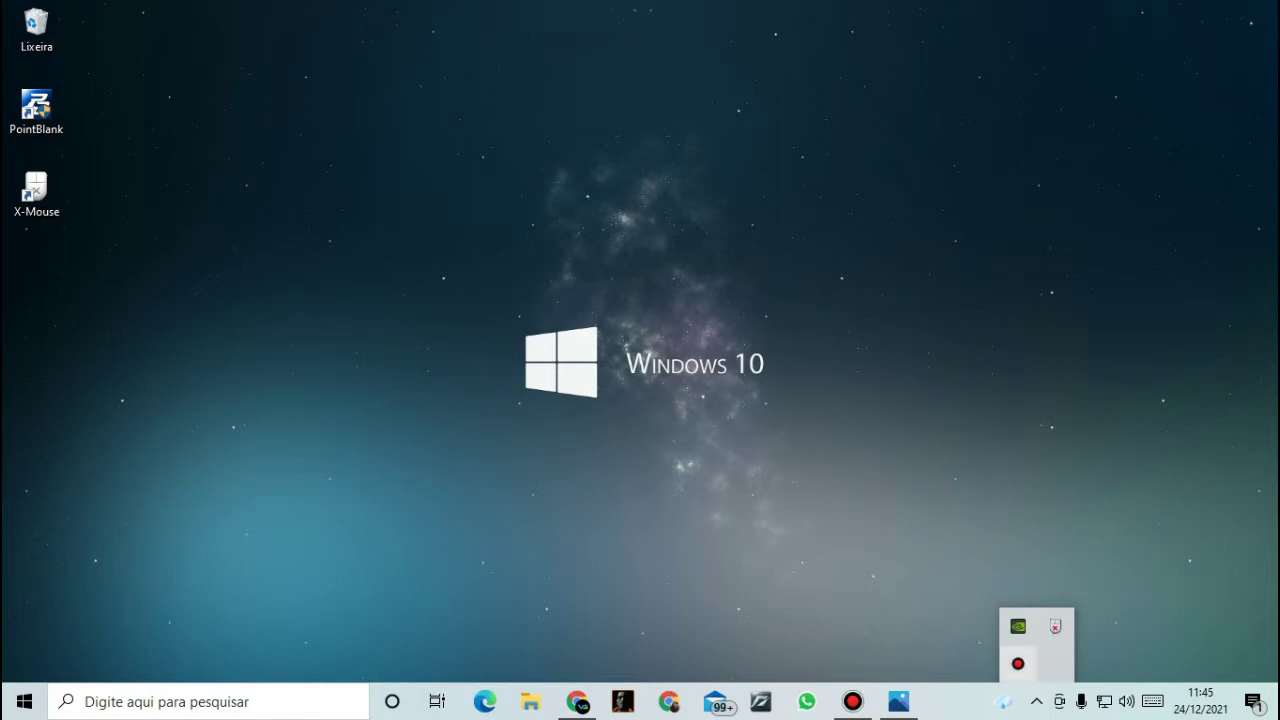
{"action": "right_click", "coordinate": [772, 662]}
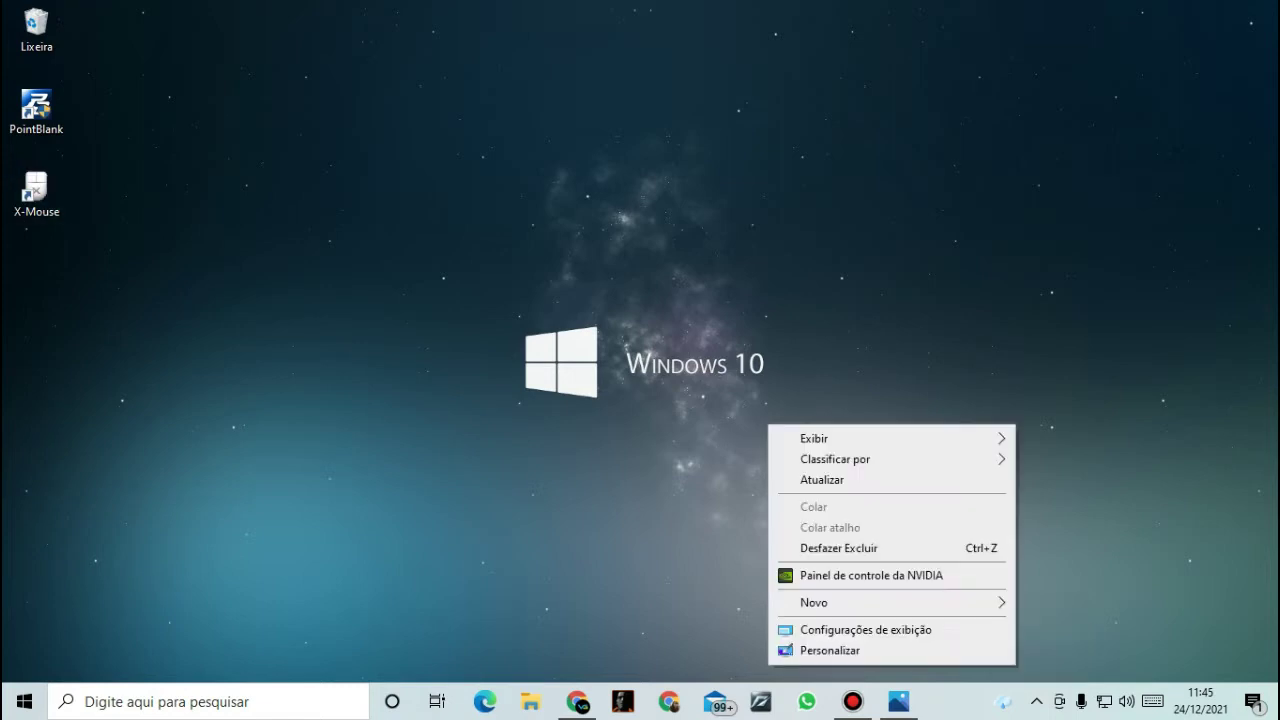
{"action": "left_click", "coordinate": [820, 480]}
Open the configuration of the running X-Mouse Button Control and select the Point Blank application profile
{"action": "left_click", "coordinate": [1036, 701]}
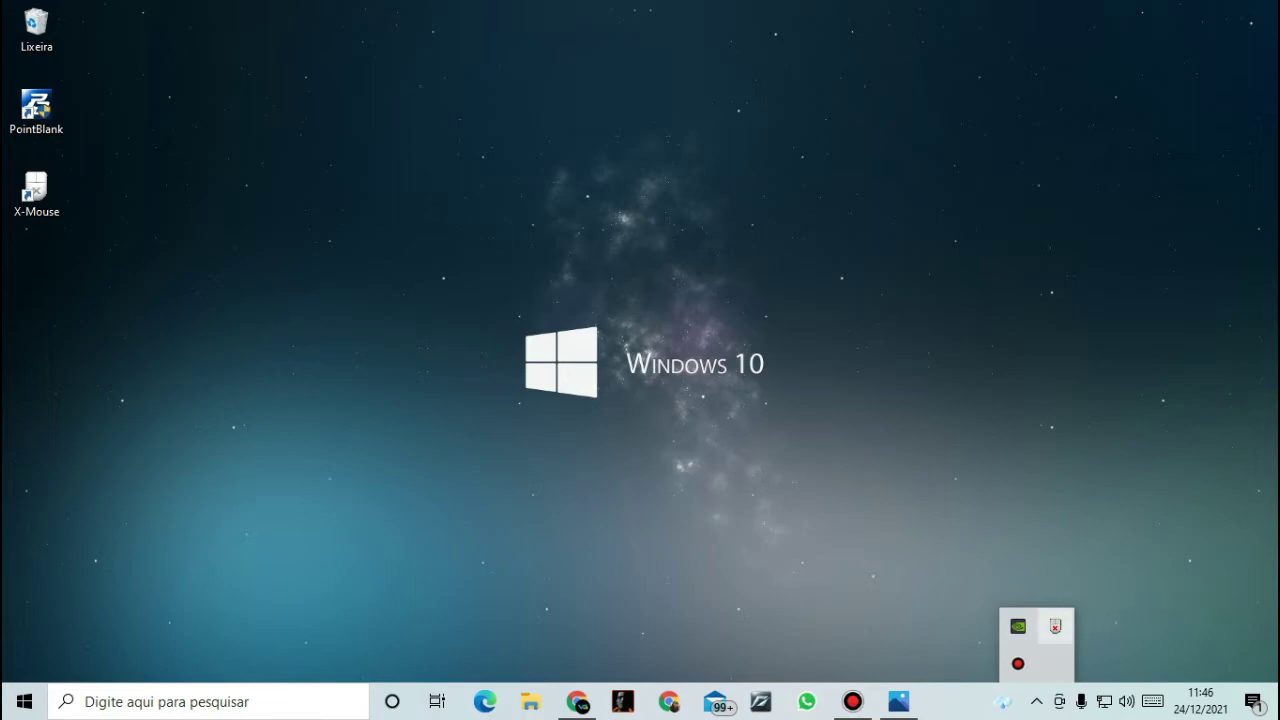
{"action": "left_click", "coordinate": [1055, 626]}
{"action": "left_click", "coordinate": [249, 134]}
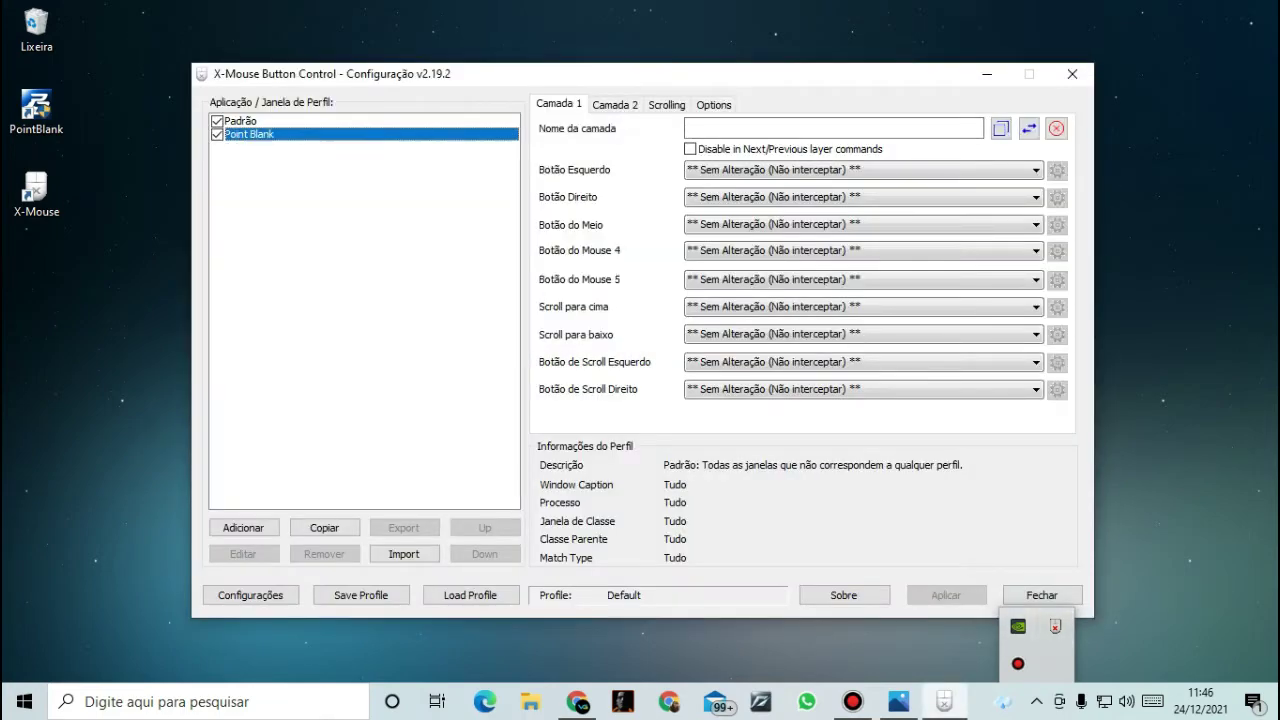
{"action": "right_click", "coordinate": [746, 5]}
{"action": "left_click", "coordinate": [798, 58]}
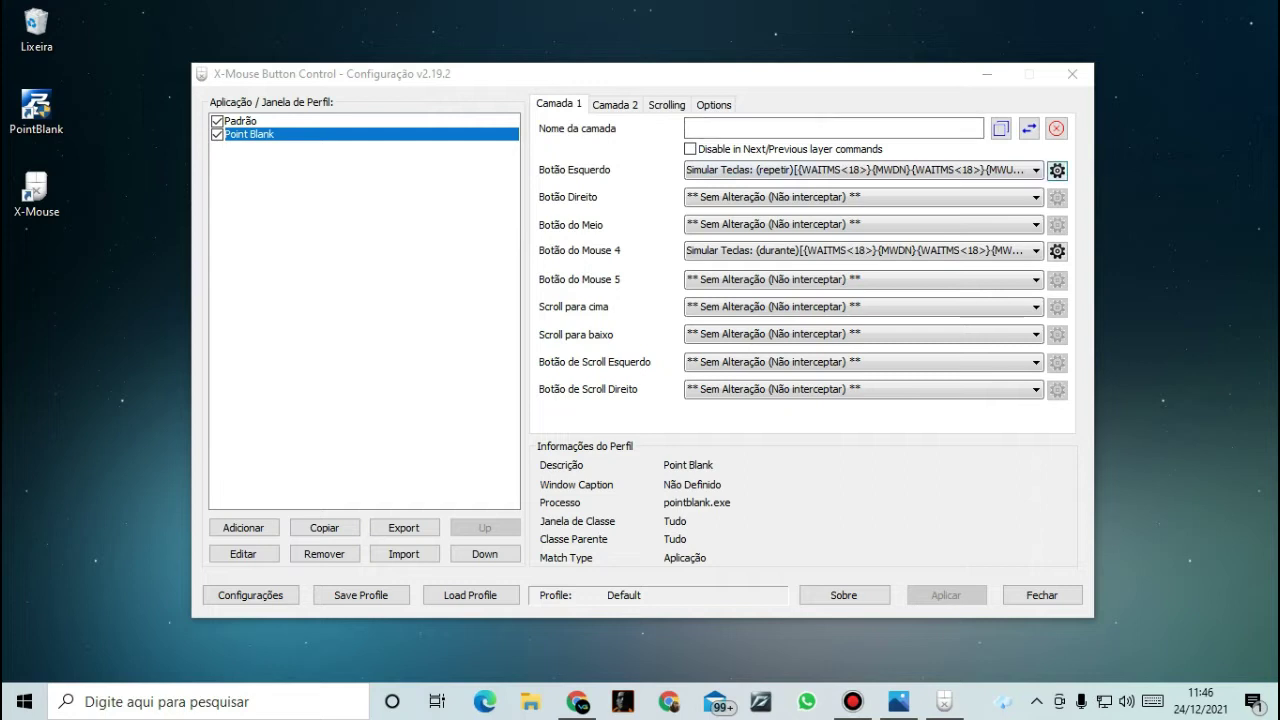
Inspect the simulated key sequences assigned to Botão Esquerdo and Botão do Mouse 4 in the Point Blank profile, leaving both unchanged
{"action": "left_click", "coordinate": [1057, 170]}
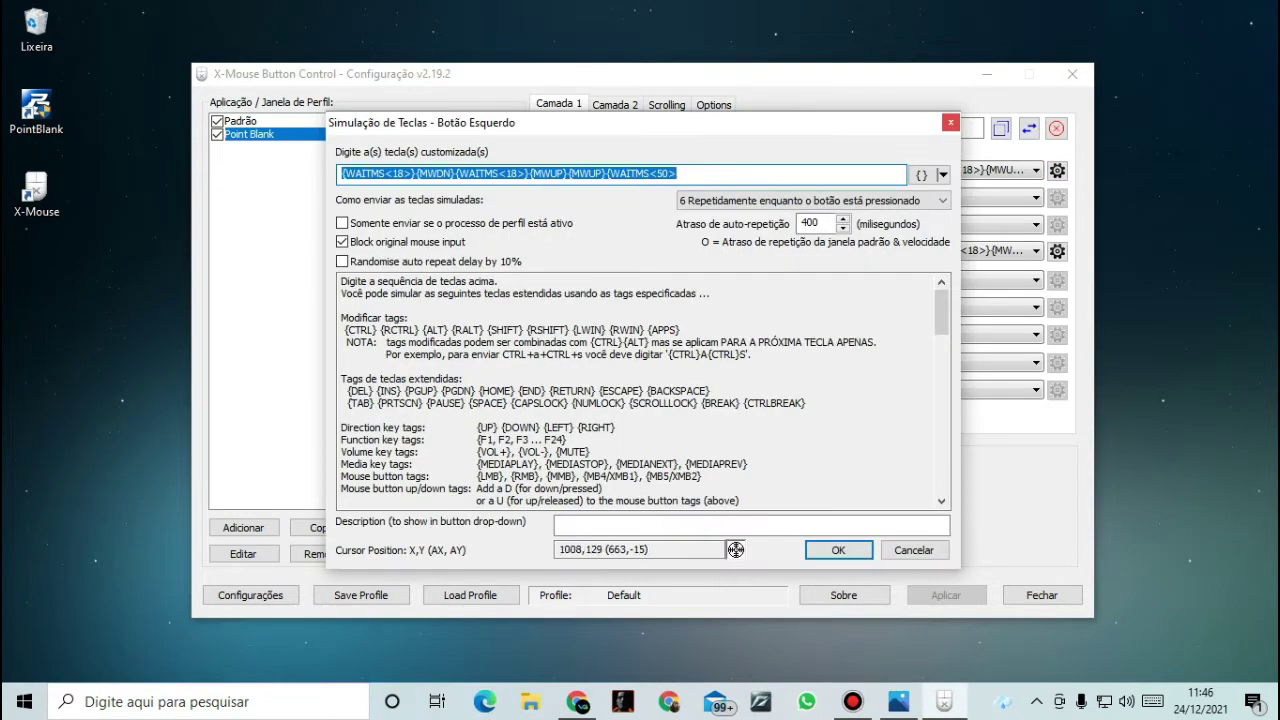
{"action": "left_click", "coordinate": [950, 122]}
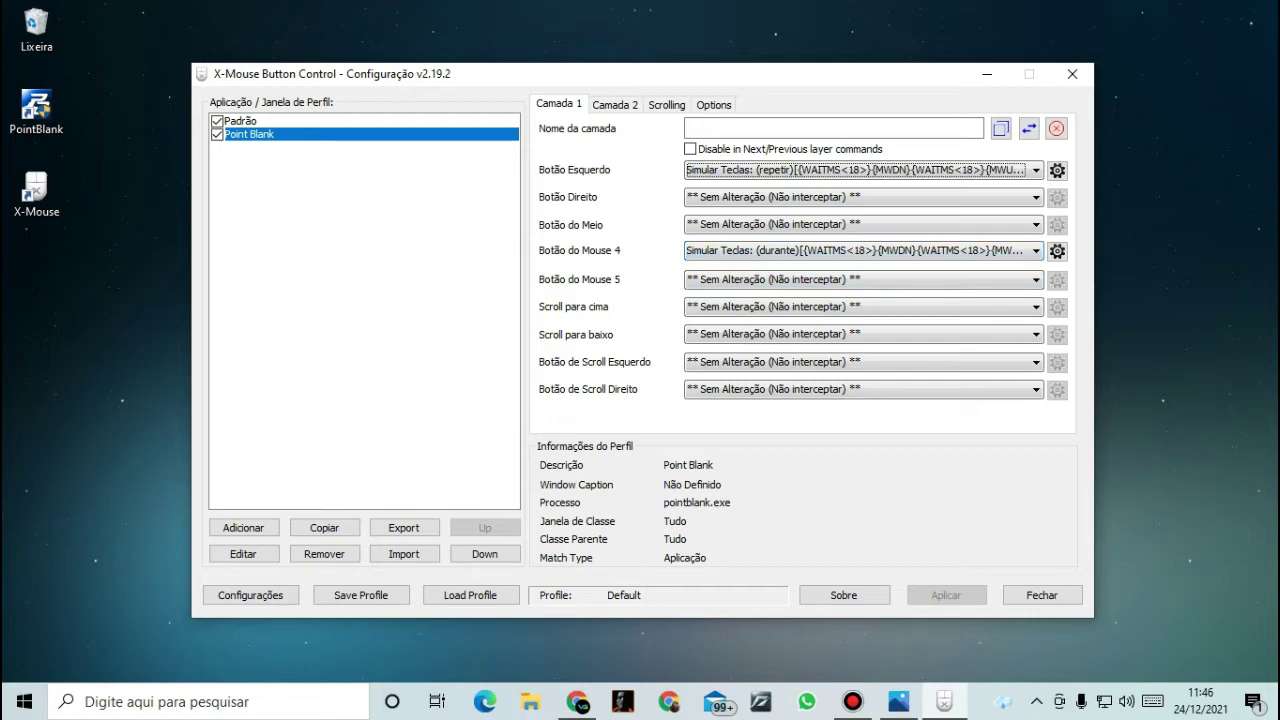
{"action": "left_click", "coordinate": [1056, 251]}
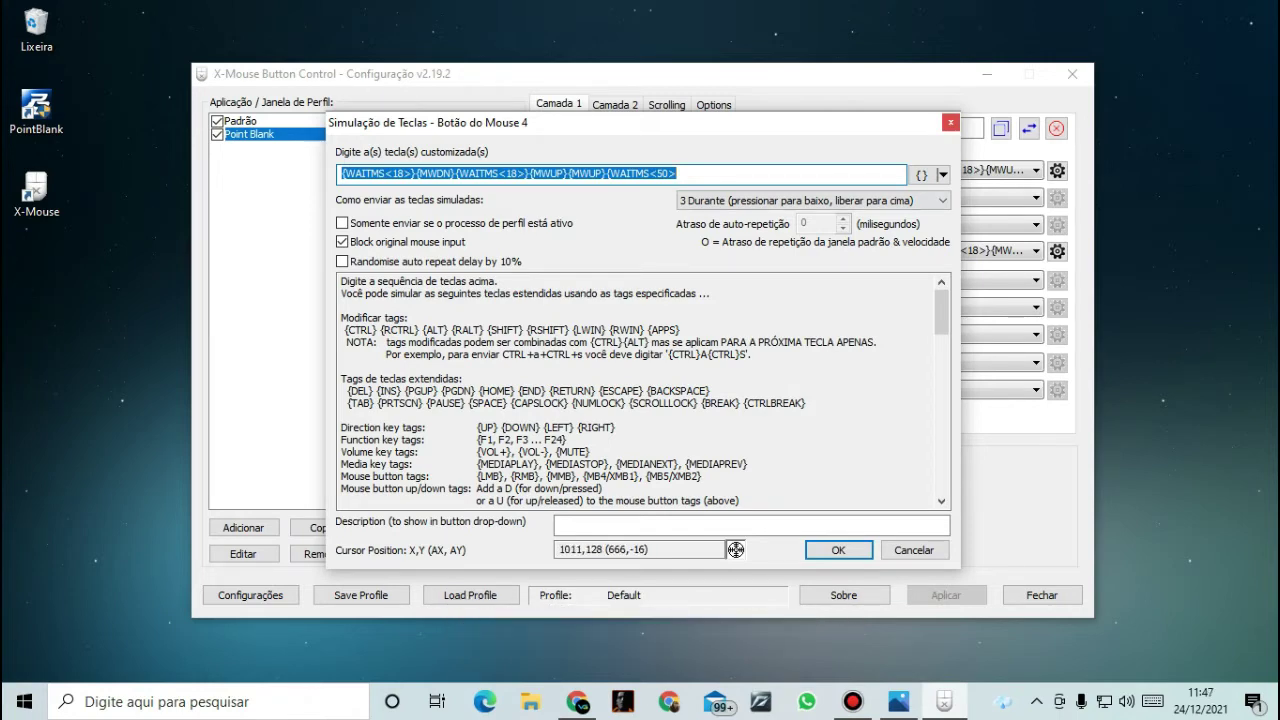
{"action": "left_click", "coordinate": [950, 122]}
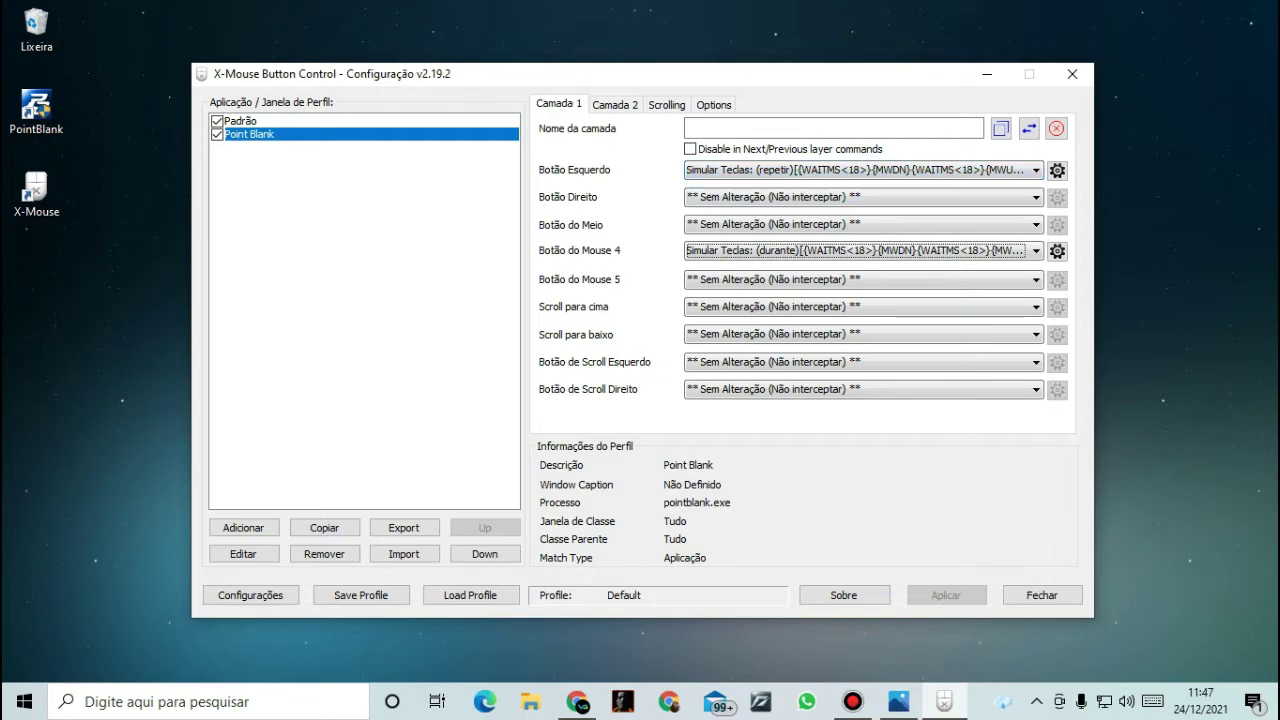
{"action": "left_click", "coordinate": [1057, 251]}
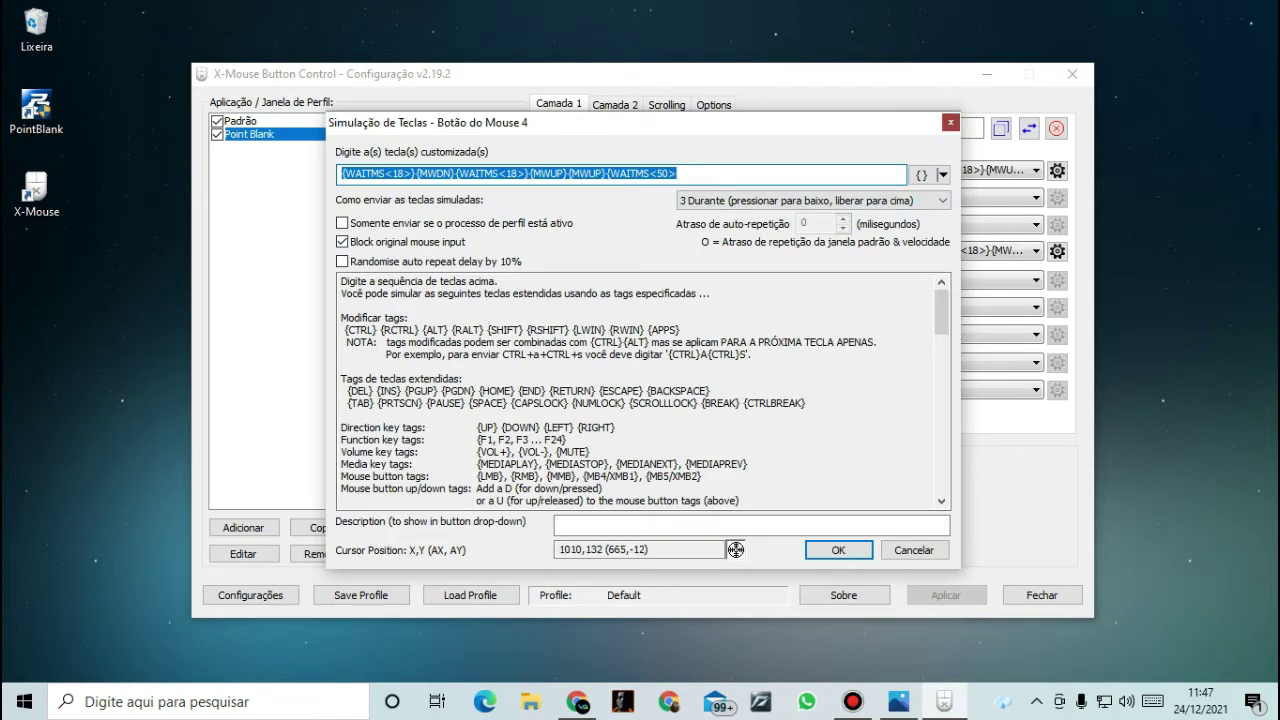
{"action": "left_click", "coordinate": [951, 122]}
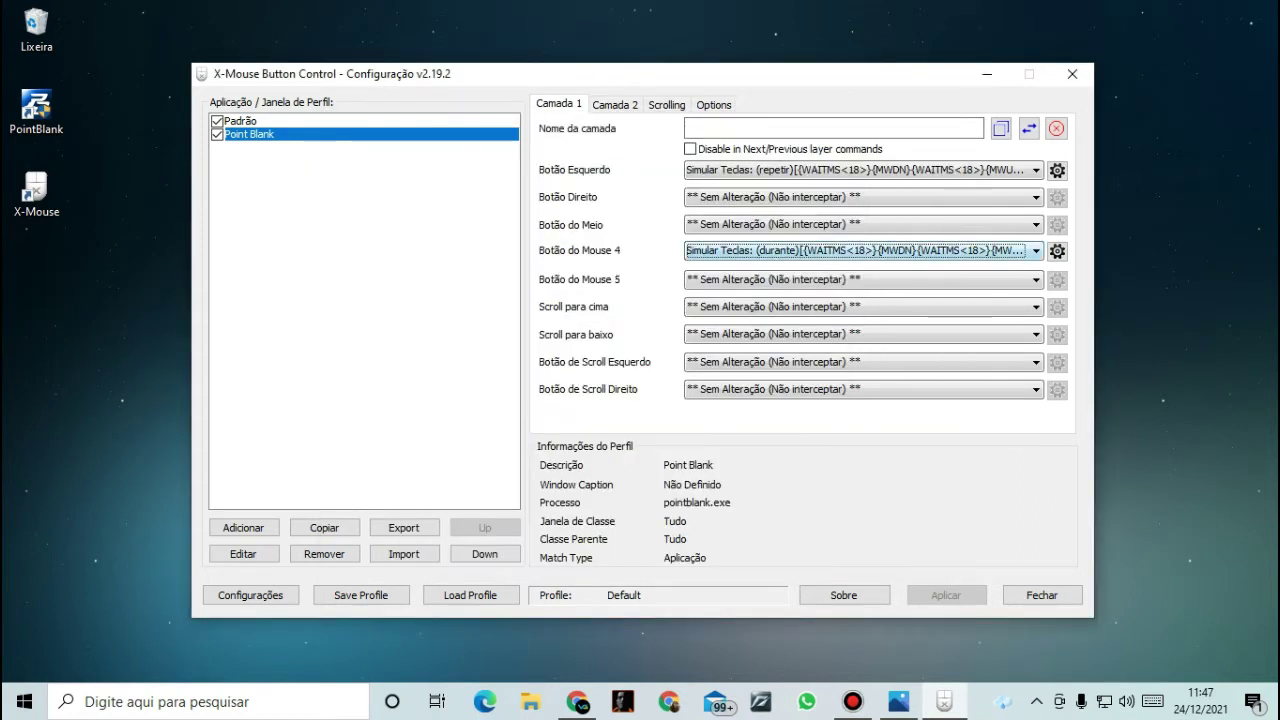
{"action": "right_click", "coordinate": [1162, 160]}
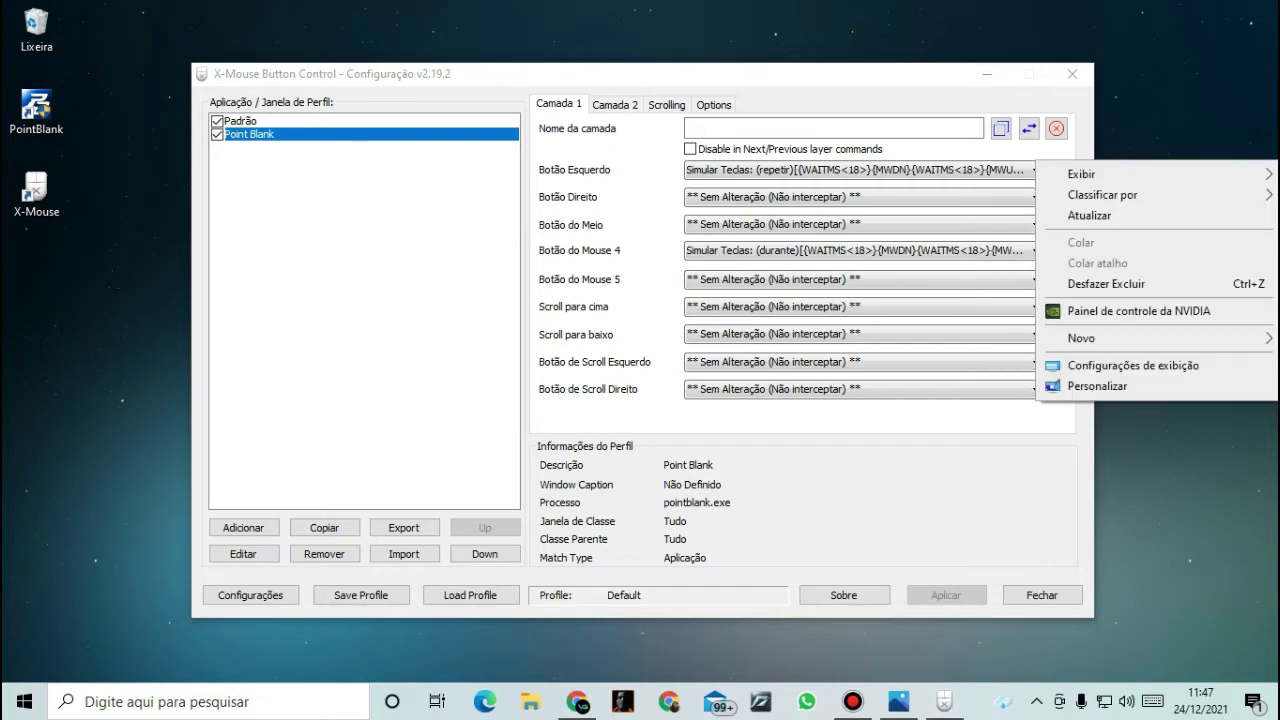
{"action": "left_click", "coordinate": [1130, 214]}
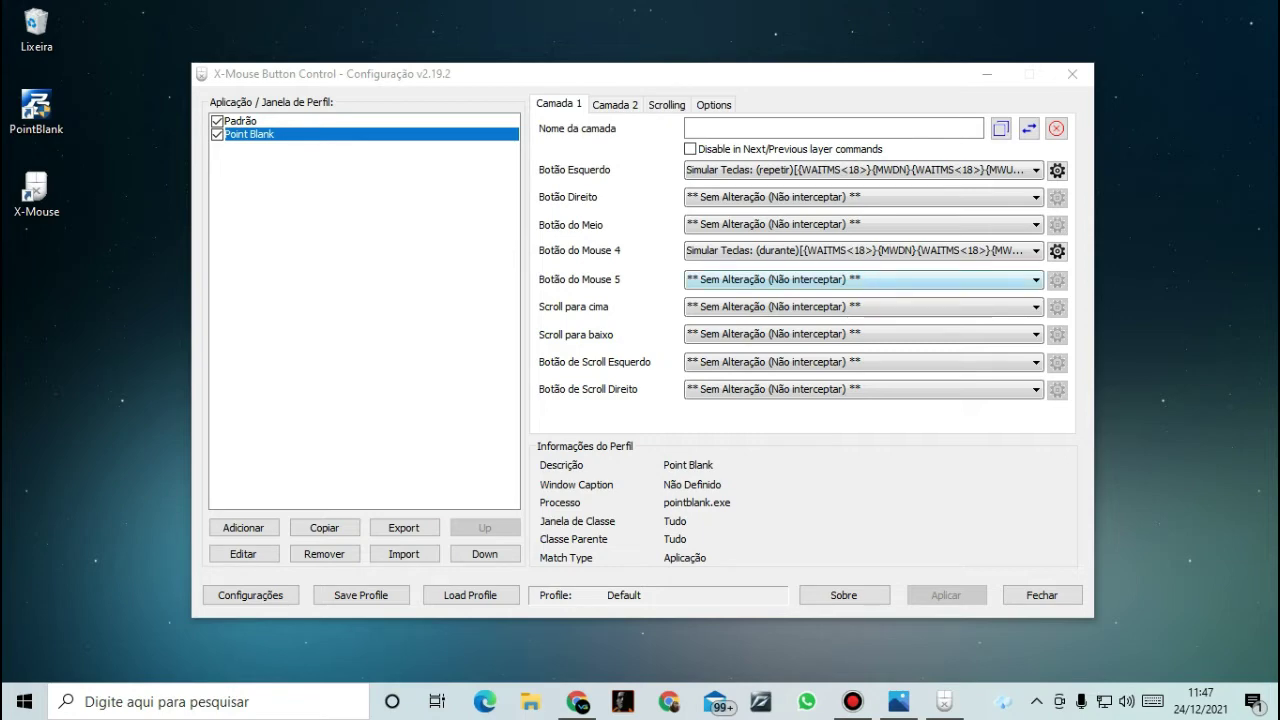
Examine Botão Esquerdo's key simulation, reselecting the mode "6 Repetidamente enquanto o botão está pressionado" and checking the auto-repeat delay, without saving
{"action": "left_click", "coordinate": [1055, 170]}
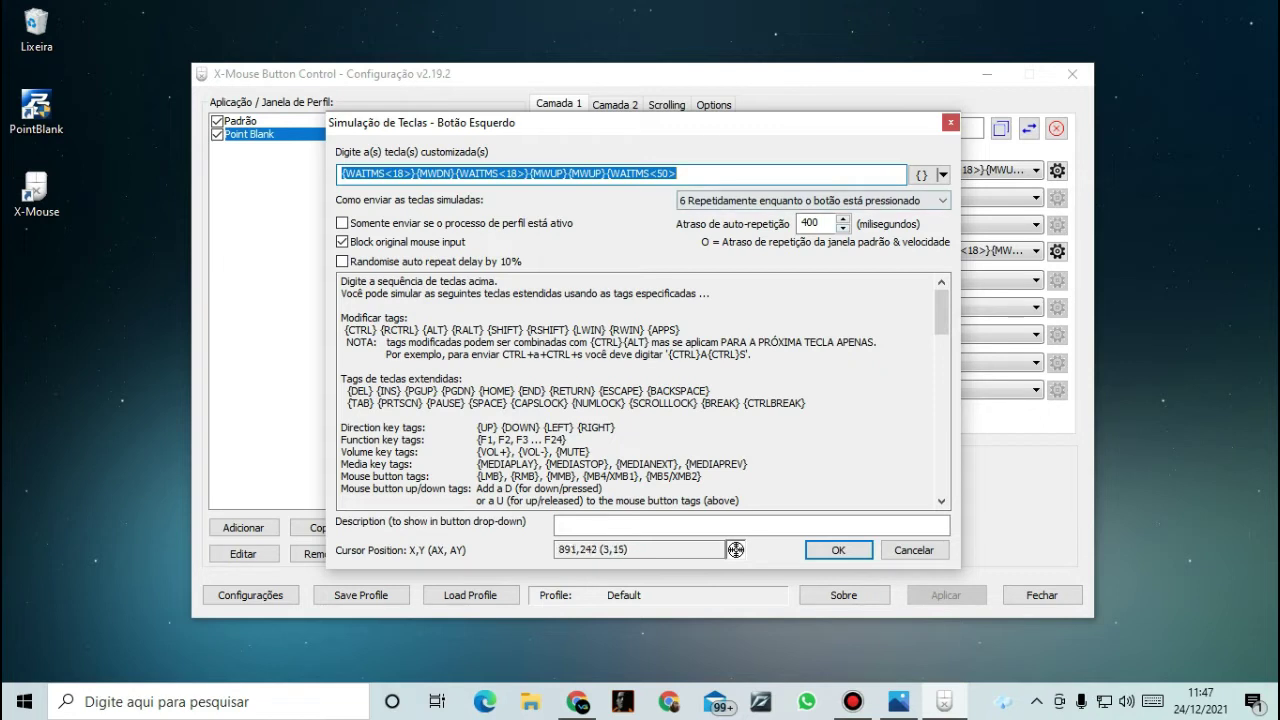
{"action": "double_click", "coordinate": [809, 223]}
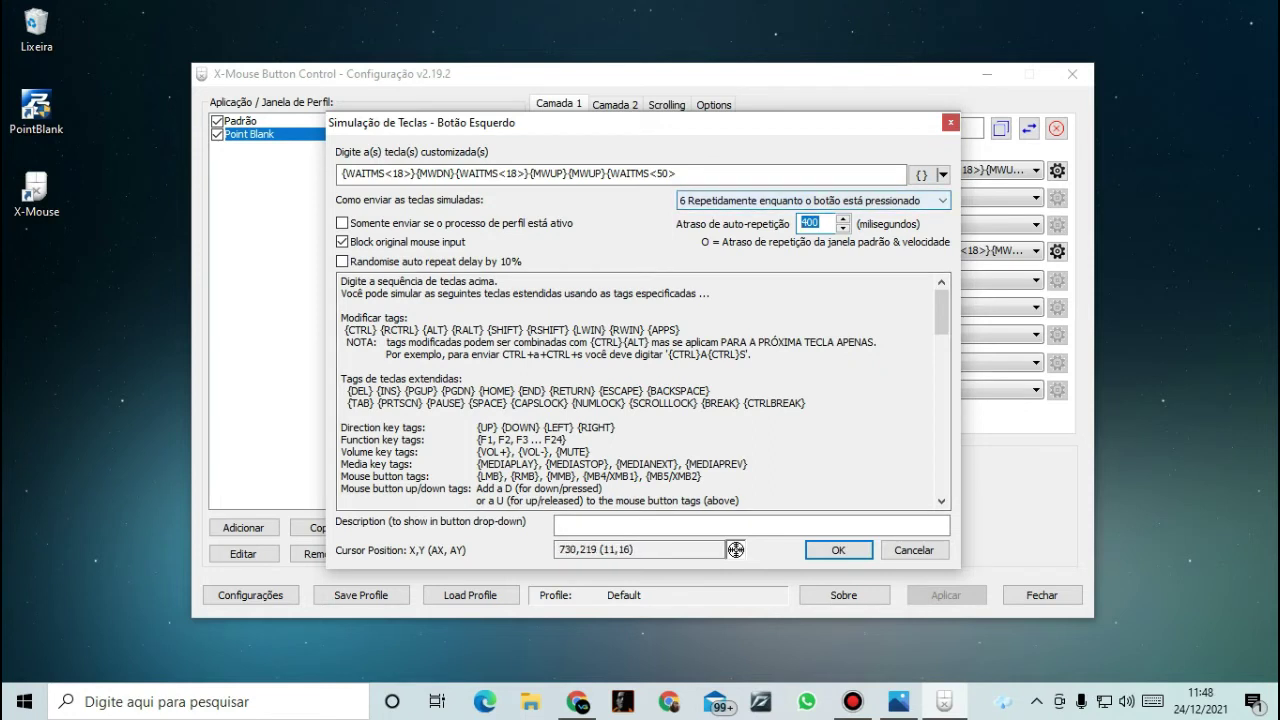
{"action": "left_click", "coordinate": [683, 204]}
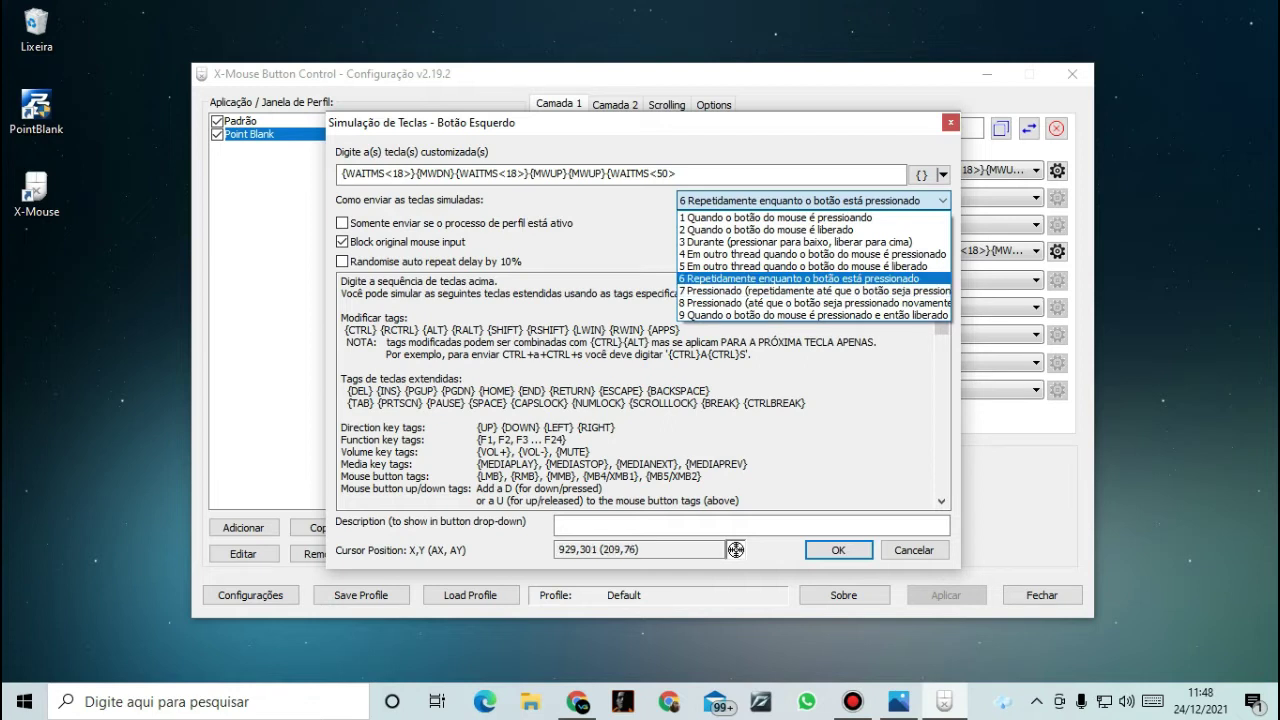
{"action": "left_click", "coordinate": [871, 279]}
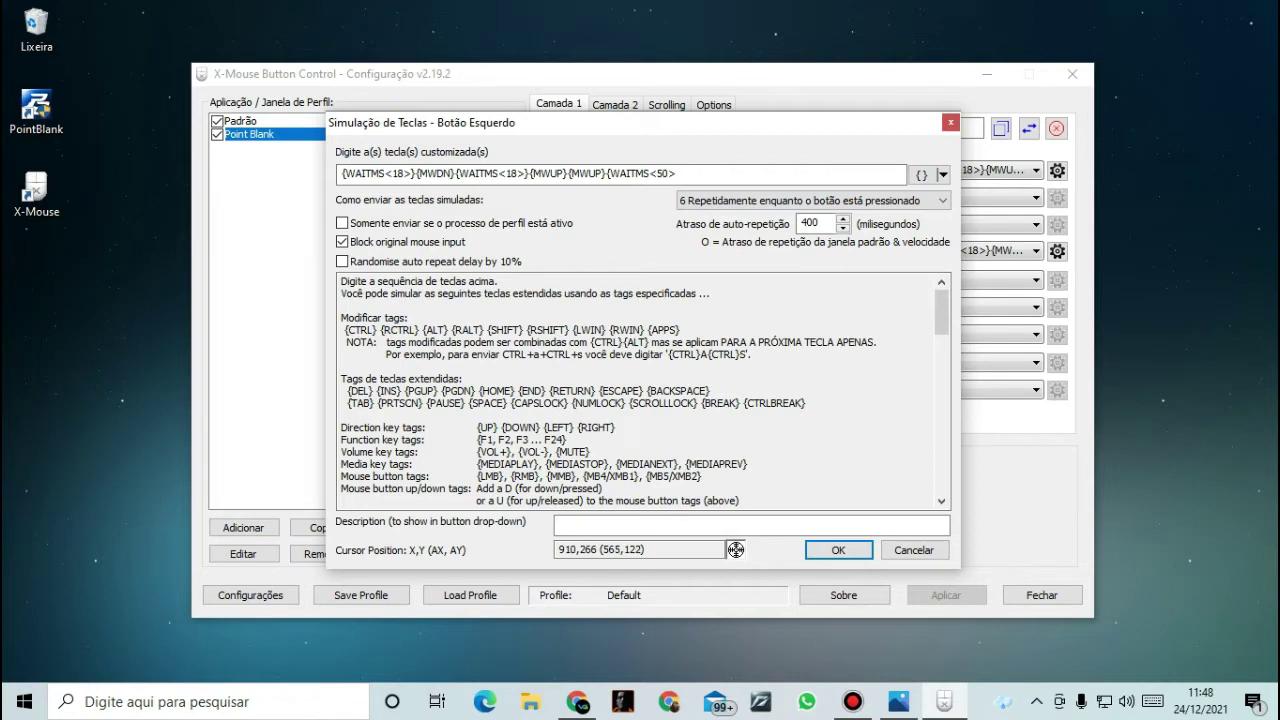
{"action": "double_click", "coordinate": [807, 223]}
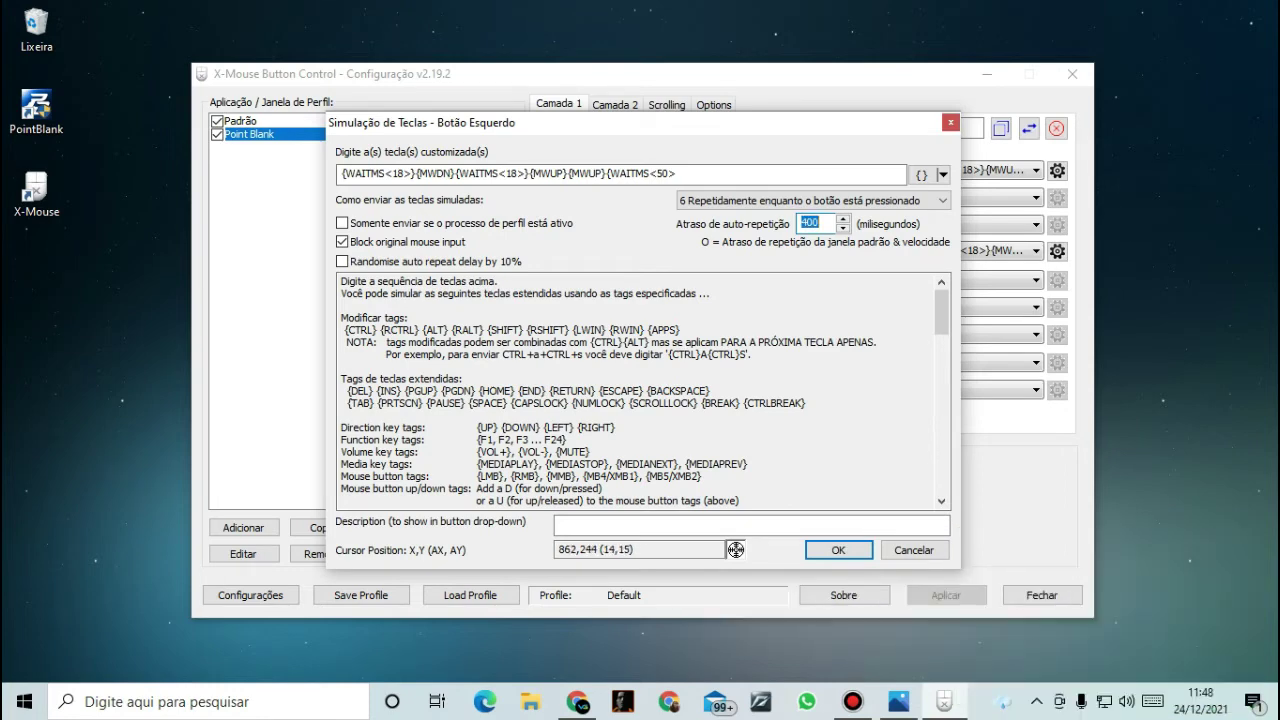
{"action": "right_click", "coordinate": [1223, 166]}
{"action": "left_click", "coordinate": [1239, 223]}
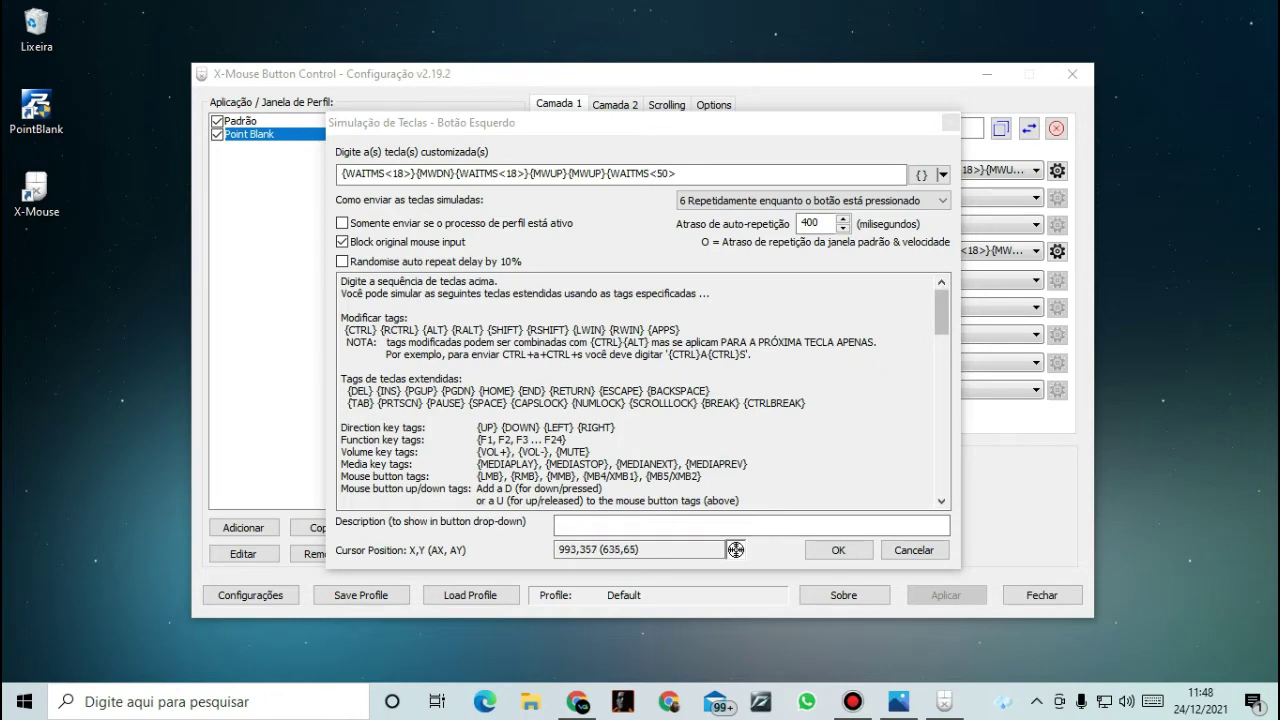
{"action": "left_click", "coordinate": [913, 550]}
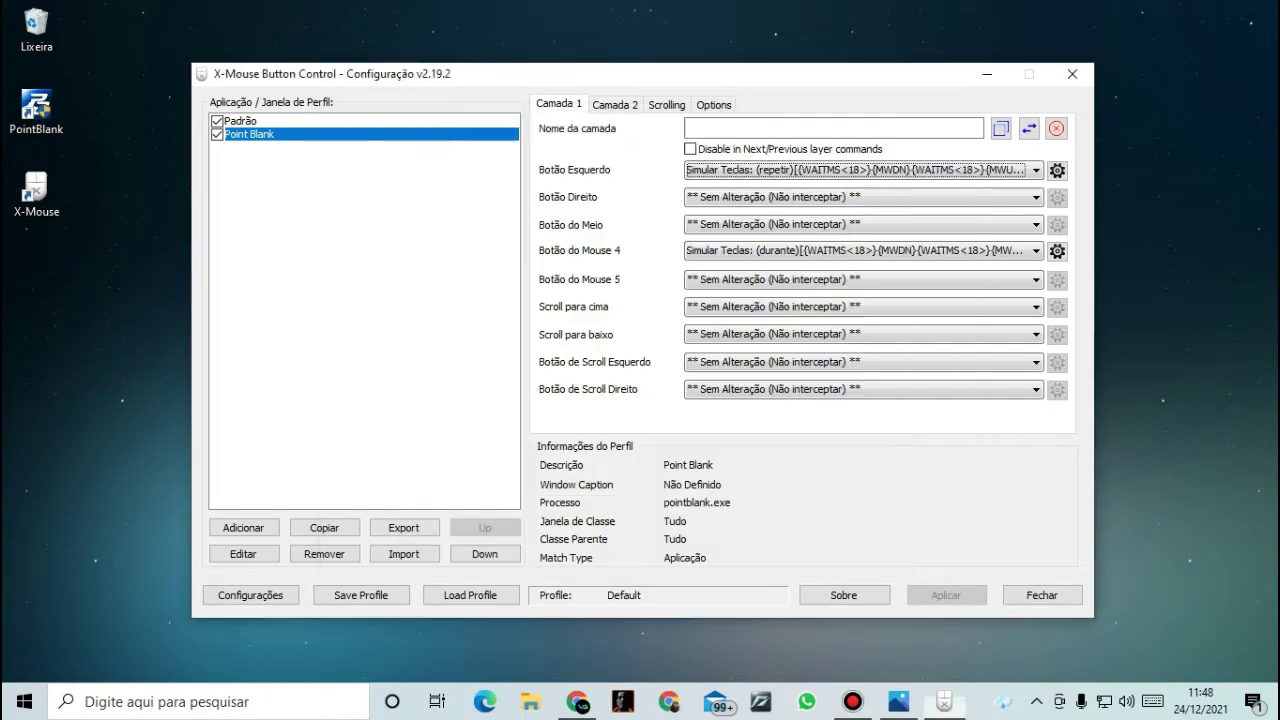
View the list of running applications available for a new profile, without adding one
{"action": "left_click", "coordinate": [243, 527]}
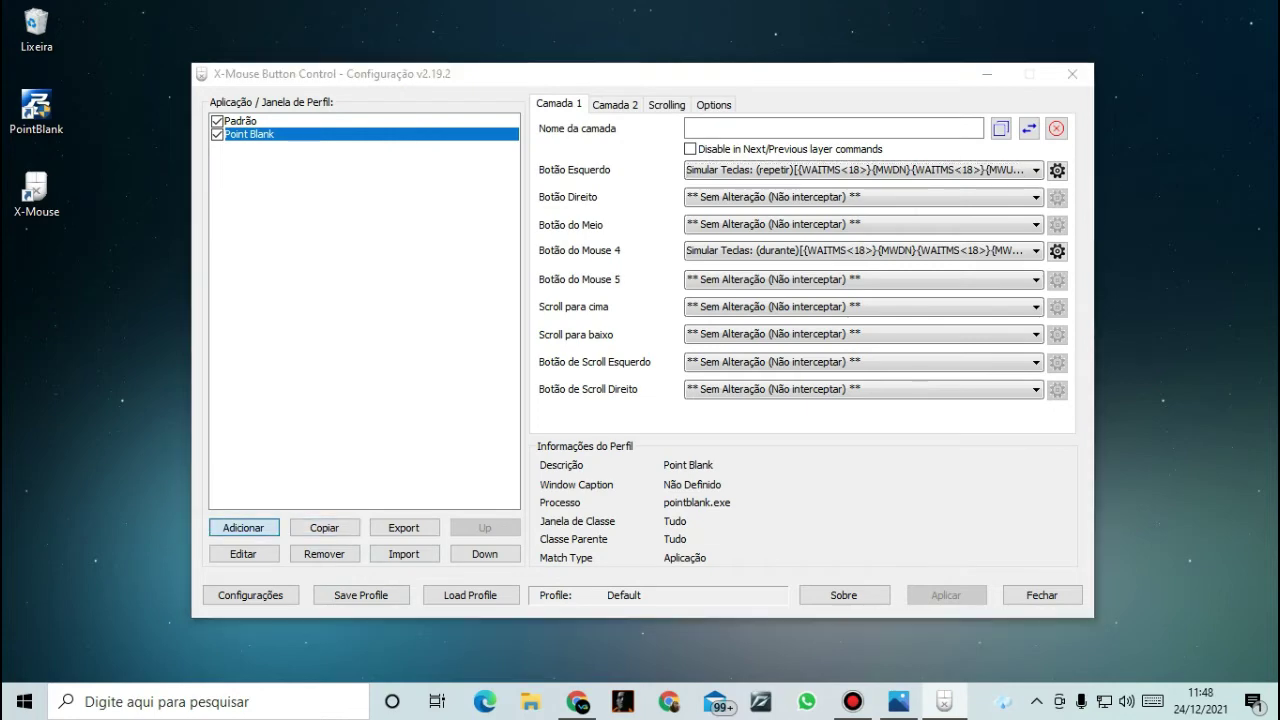
{"action": "left_click", "coordinate": [797, 507]}
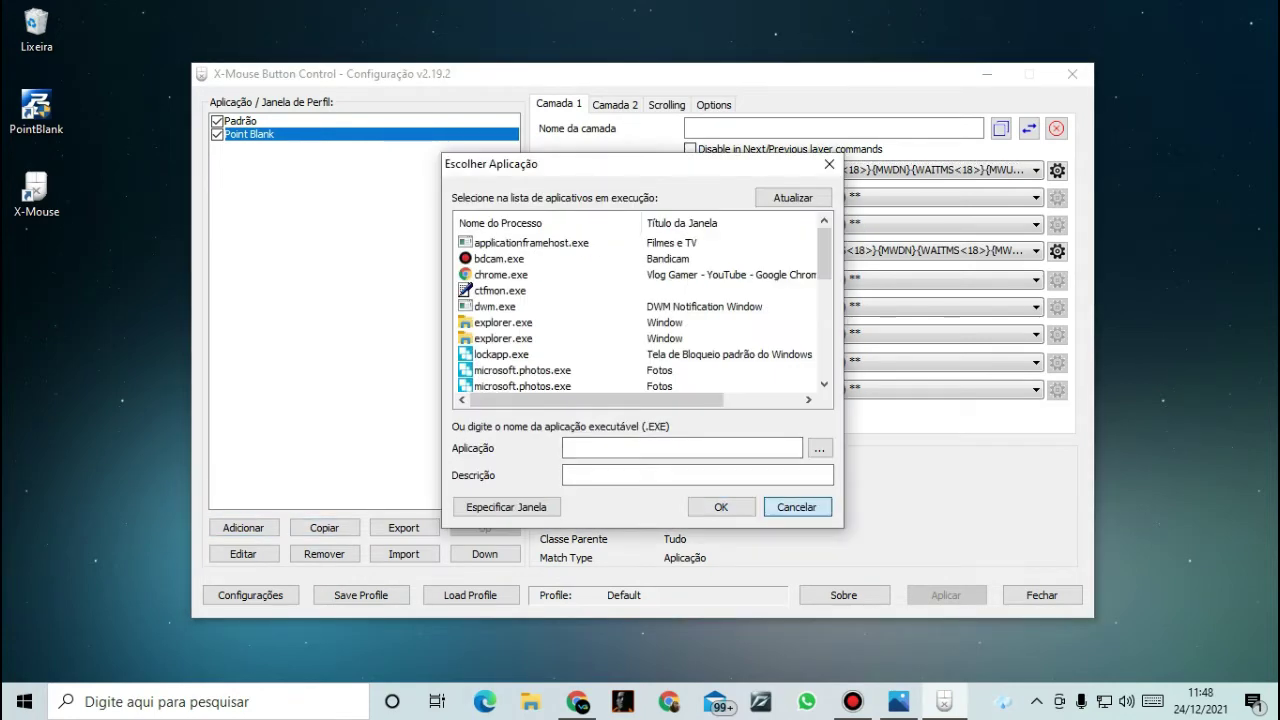
{"action": "left_click", "coordinate": [796, 507]}
Check the global hotkey settings for layers and for enabling or disabling XMBC, without saving changes
{"action": "left_click", "coordinate": [250, 595]}
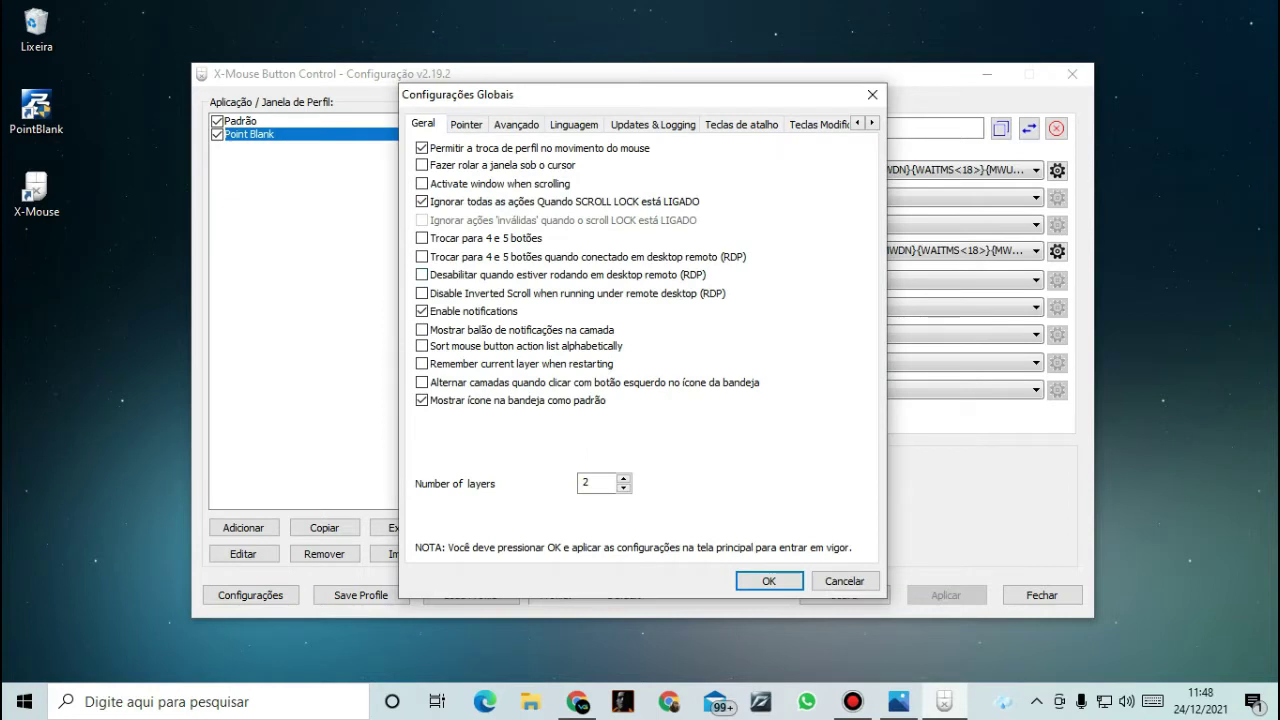
{"action": "left_click", "coordinate": [741, 124]}
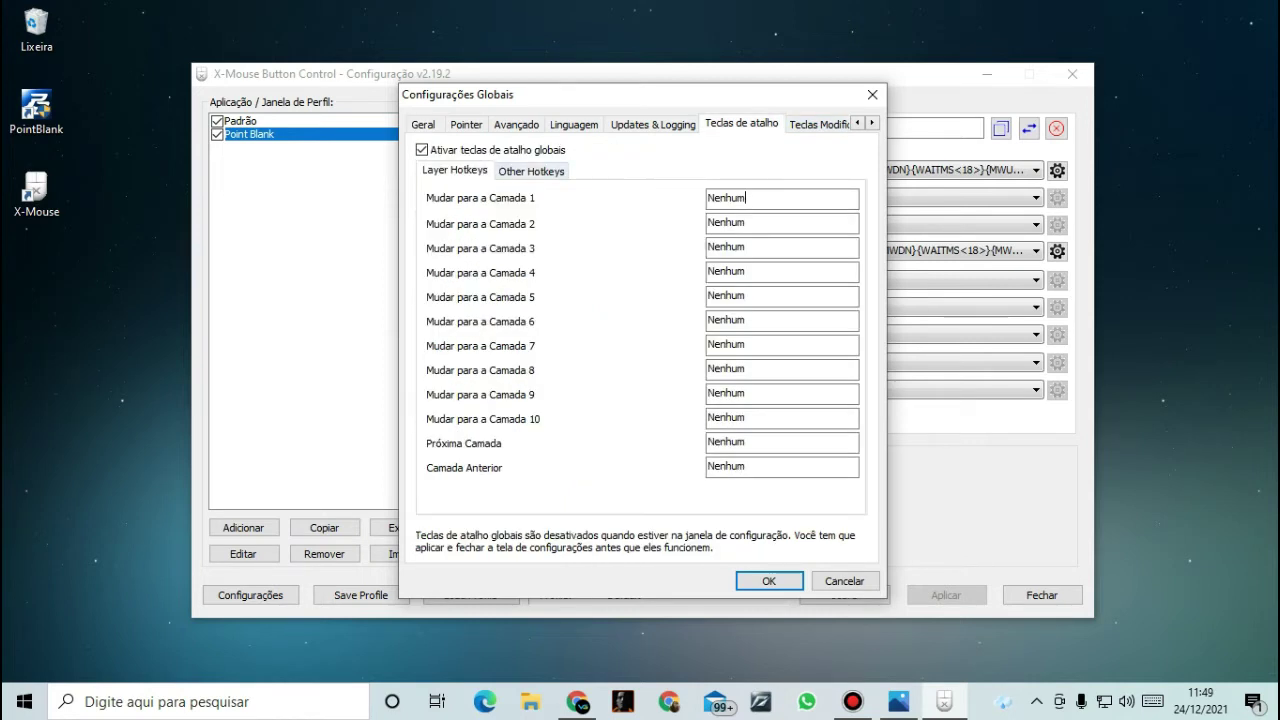
{"action": "key", "text": "ctrl"}
{"action": "left_click", "coordinate": [531, 171]}
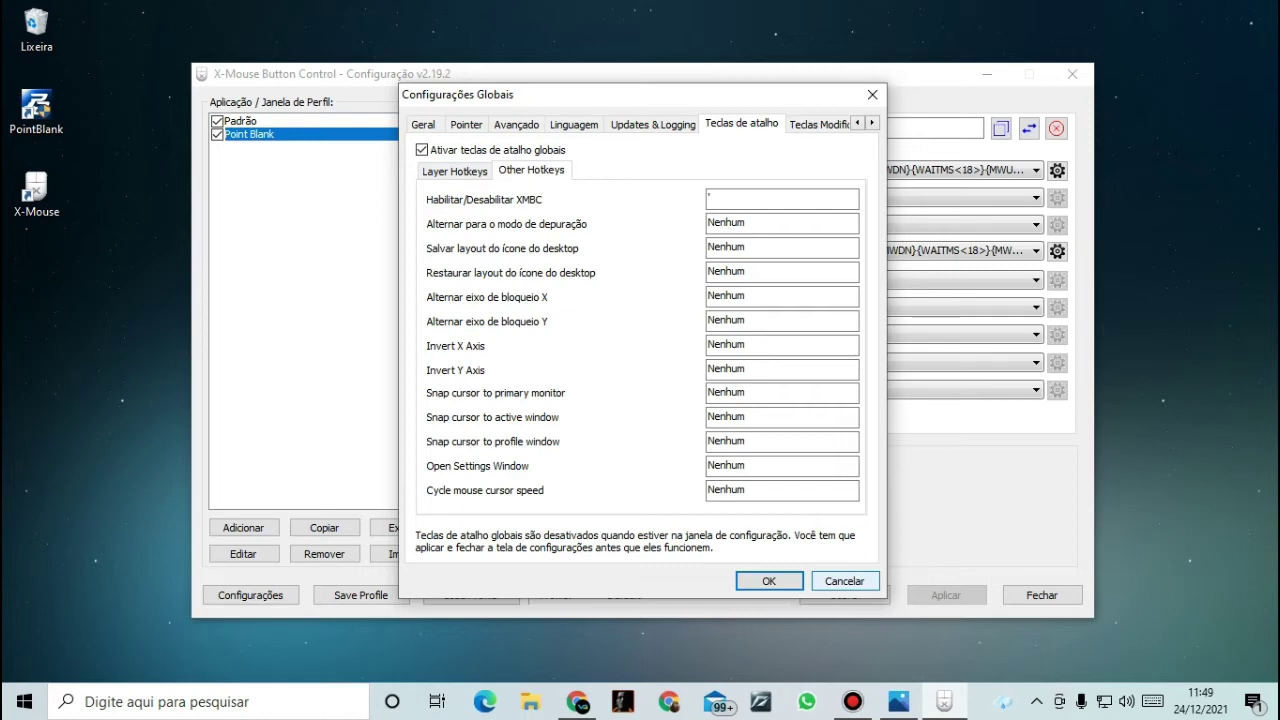
{"action": "left_click", "coordinate": [844, 581]}
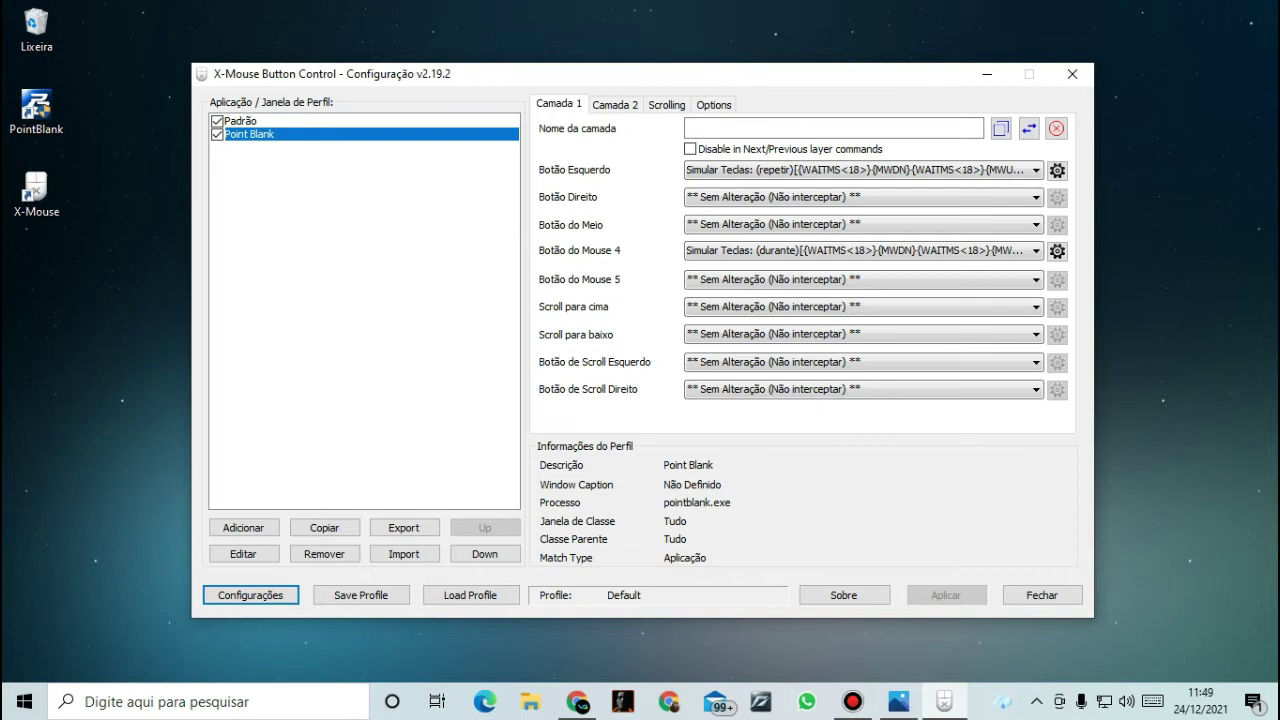
{"action": "right_click", "coordinate": [1160, 214]}
{"action": "left_click", "coordinate": [1100, 271]}
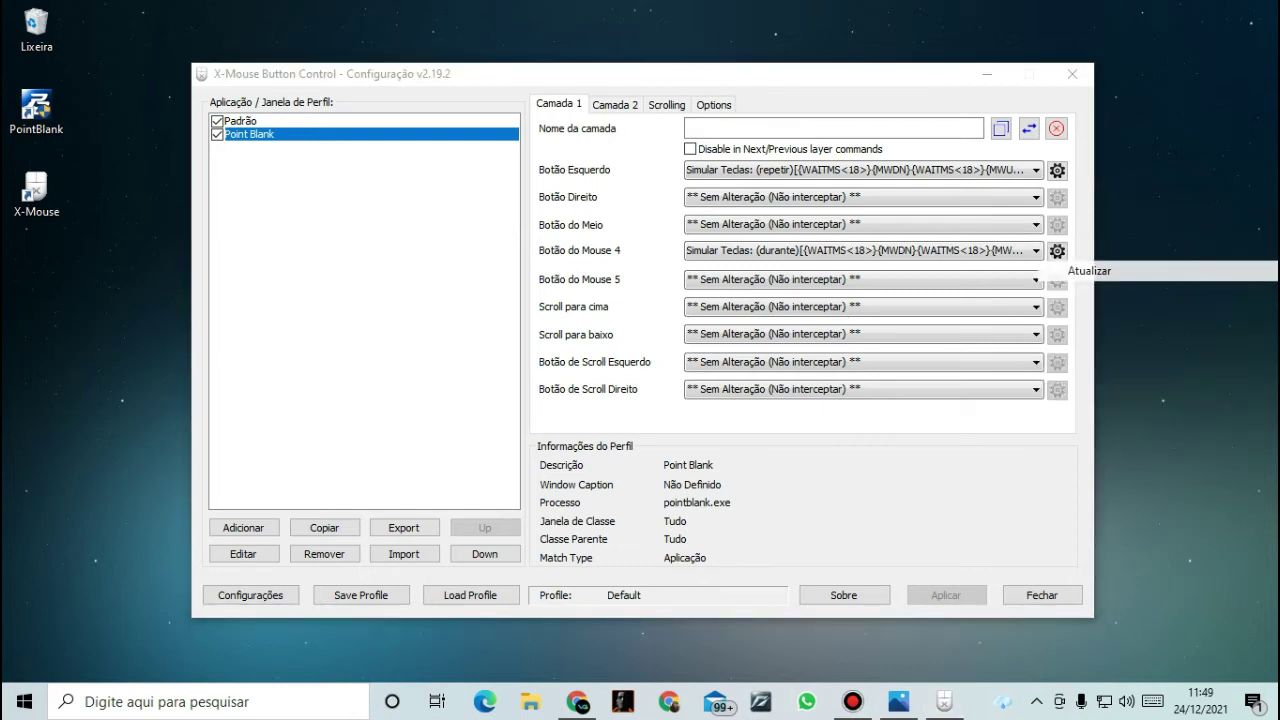
{"action": "right_click", "coordinate": [1160, 281]}
{"action": "left_click", "coordinate": [1100, 337]}
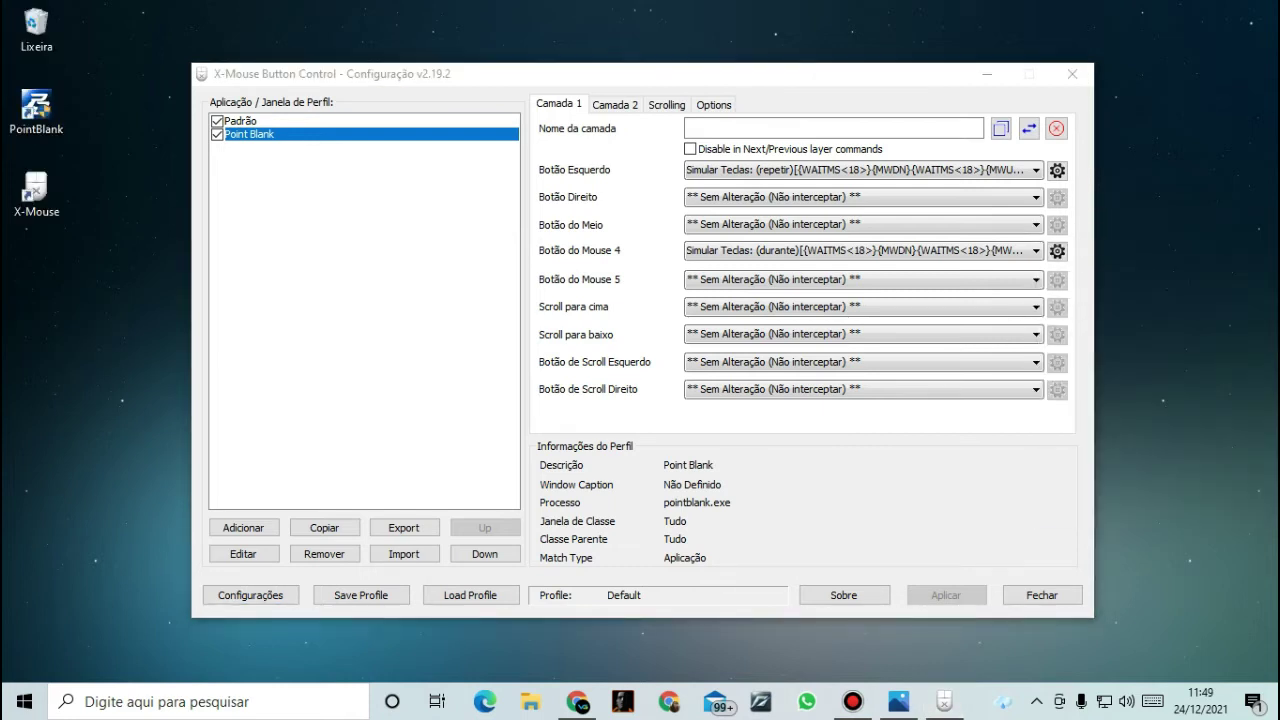
{"action": "left_click_drag", "start_coordinate": [919, 79], "coordinate": [938, 108]}
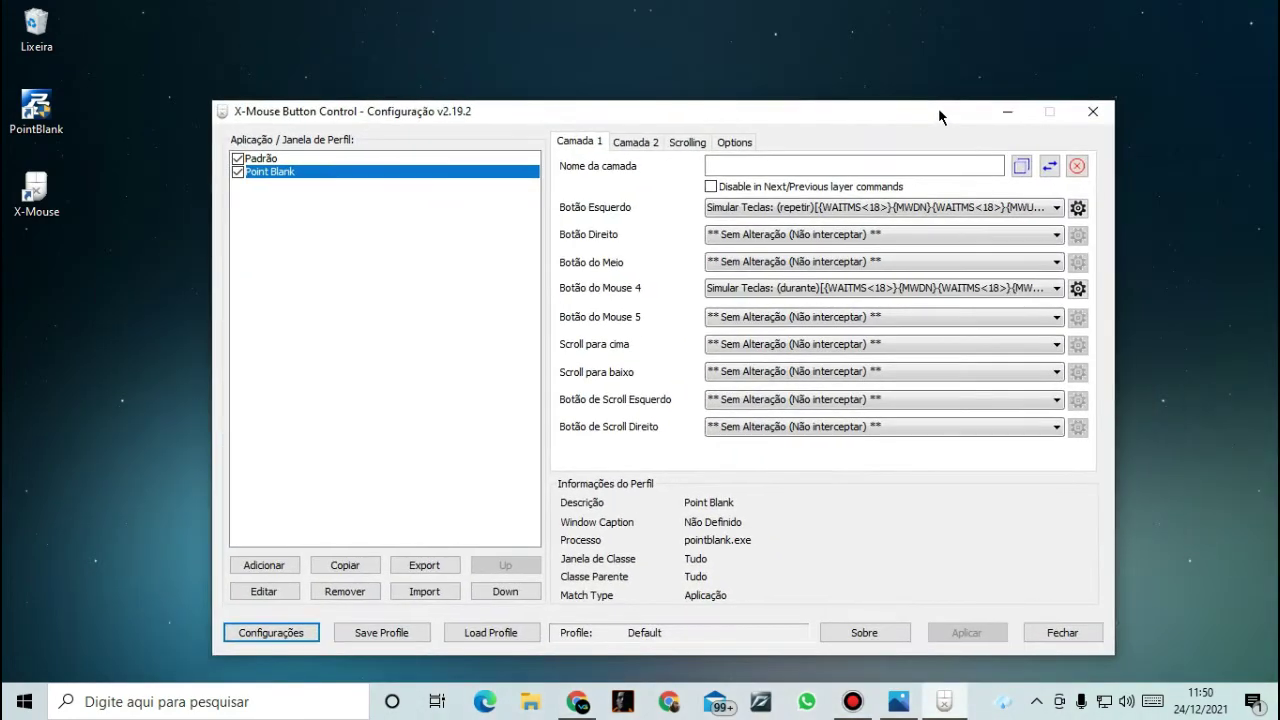
{"action": "right_click", "coordinate": [751, 7]}
{"action": "left_click", "coordinate": [800, 63]}
{"action": "right_click", "coordinate": [603, 21]}
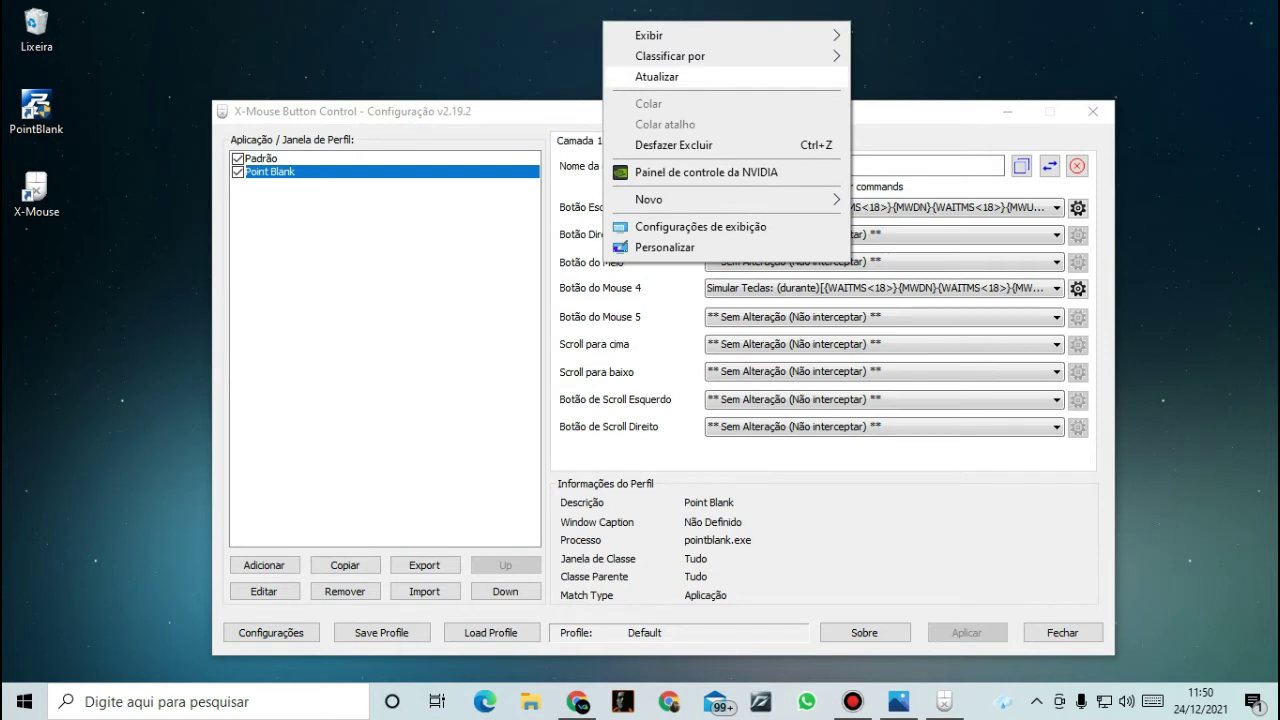
{"action": "left_click", "coordinate": [657, 76]}
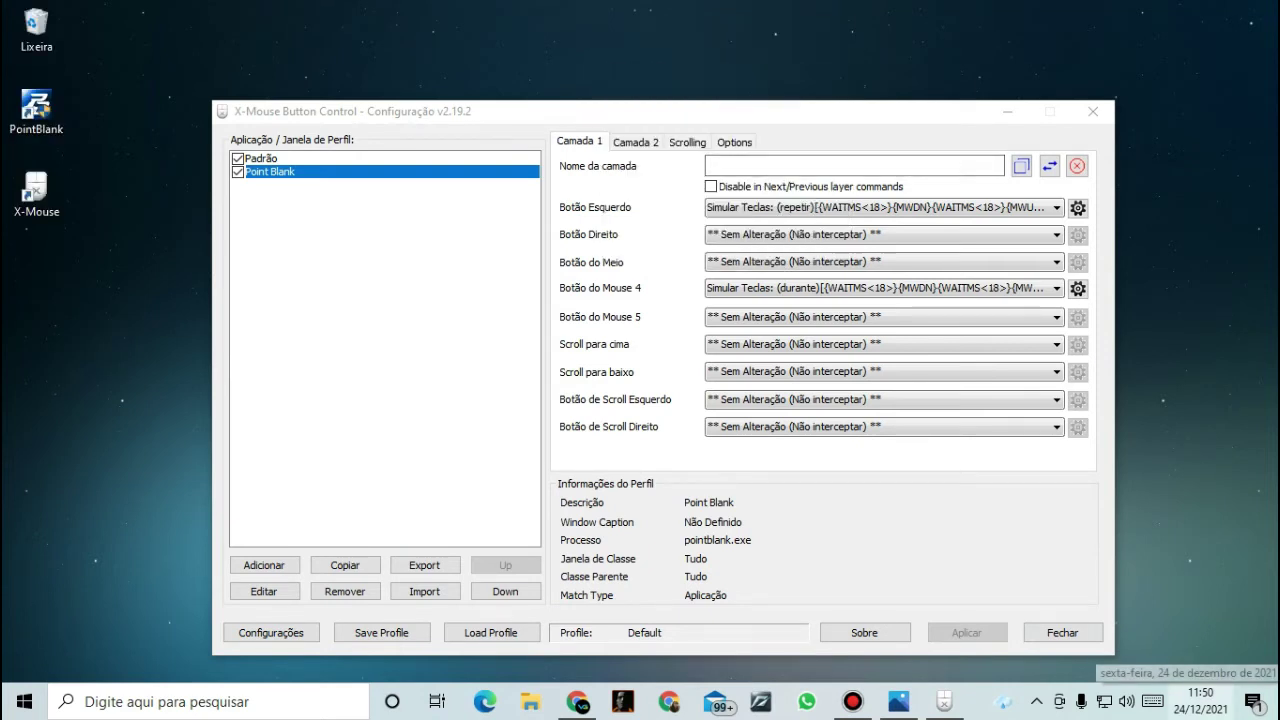
{"action": "right_click", "coordinate": [969, 2]}
{"action": "left_click", "coordinate": [1020, 57]}
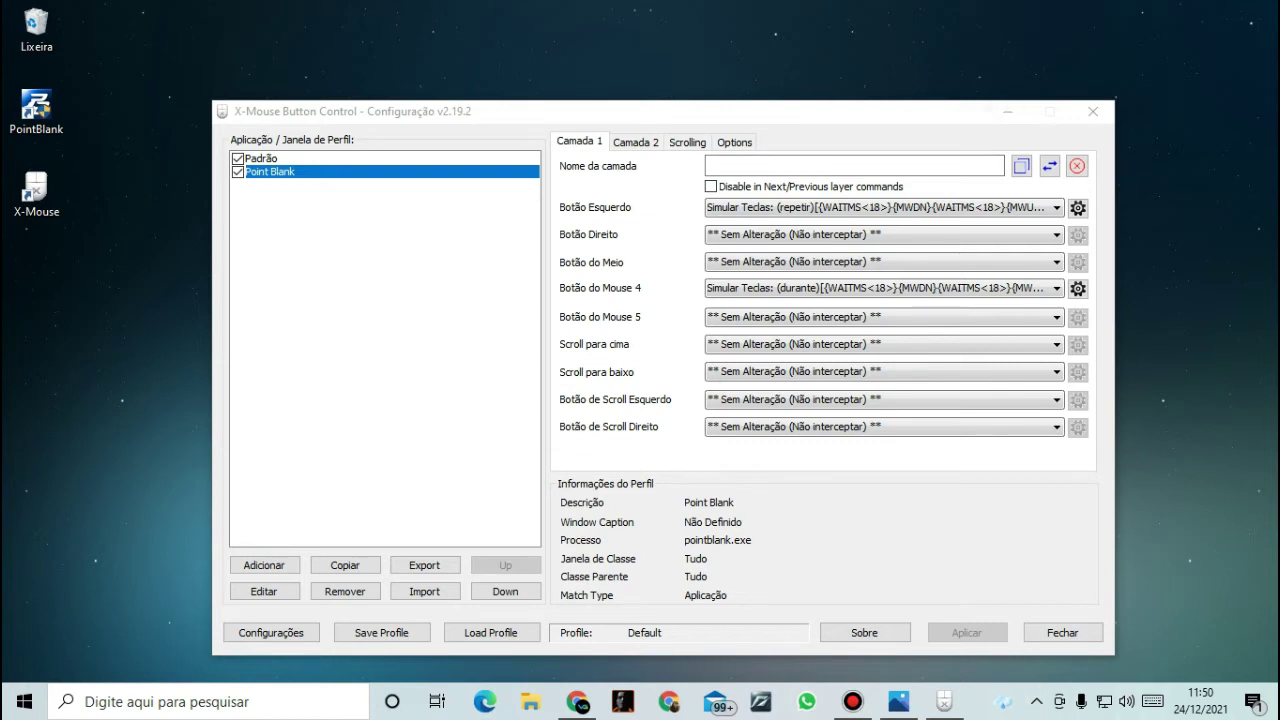
{"action": "left_click_drag", "start_coordinate": [512, 1], "coordinate": [1258, 448]}
{"action": "right_click", "coordinate": [1160, 214]}
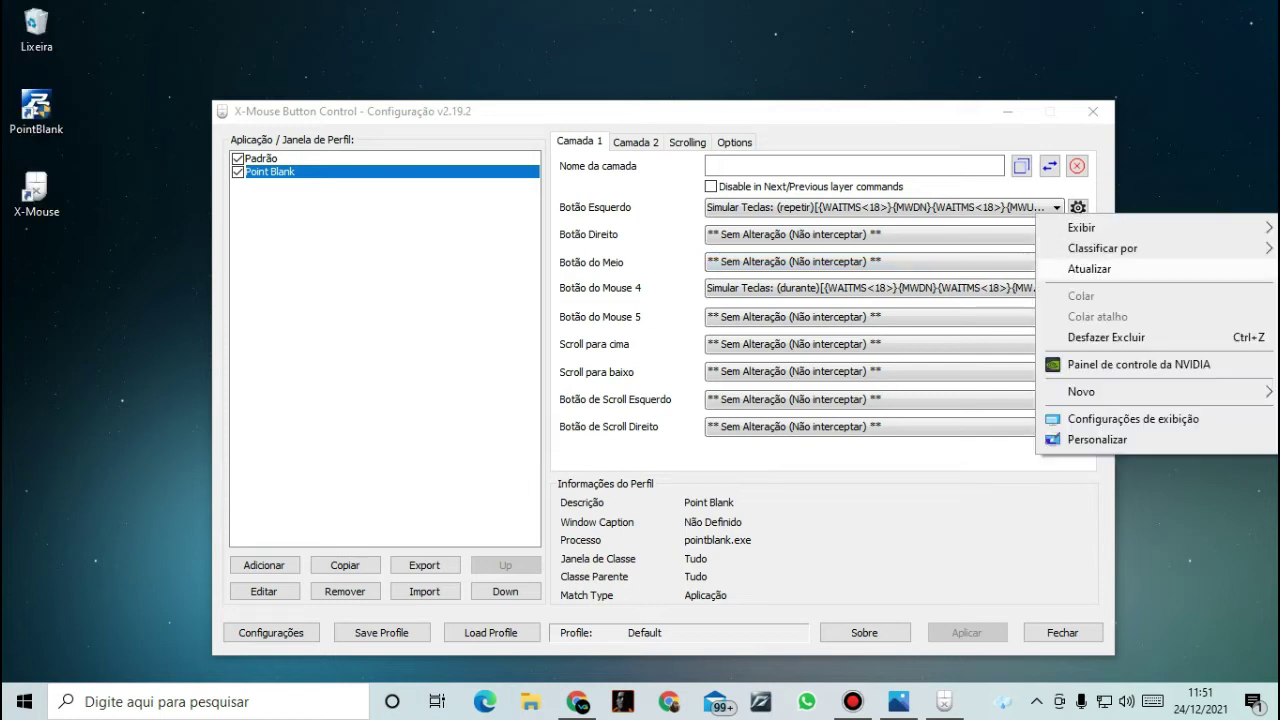
{"action": "left_click", "coordinate": [1160, 268]}
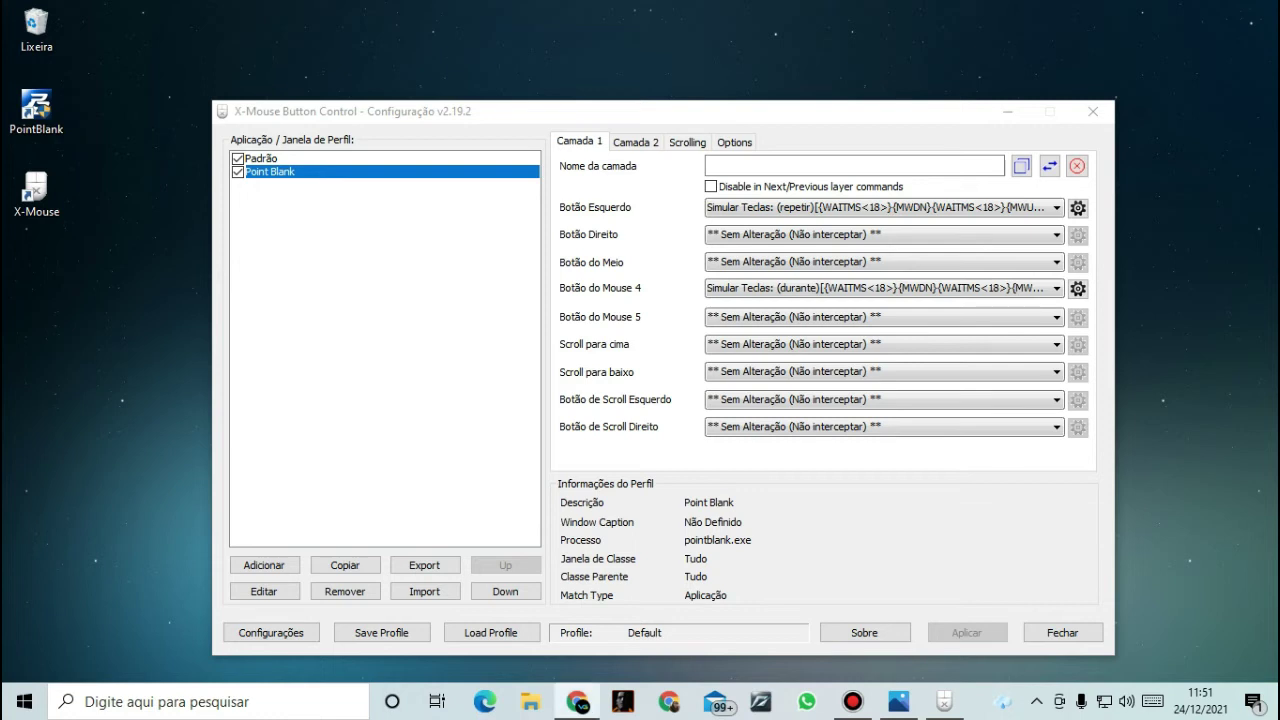
{"action": "right_click", "coordinate": [985, 46]}
{"action": "left_click", "coordinate": [1036, 102]}
{"action": "right_click", "coordinate": [918, 15]}
{"action": "left_click", "coordinate": [969, 72]}
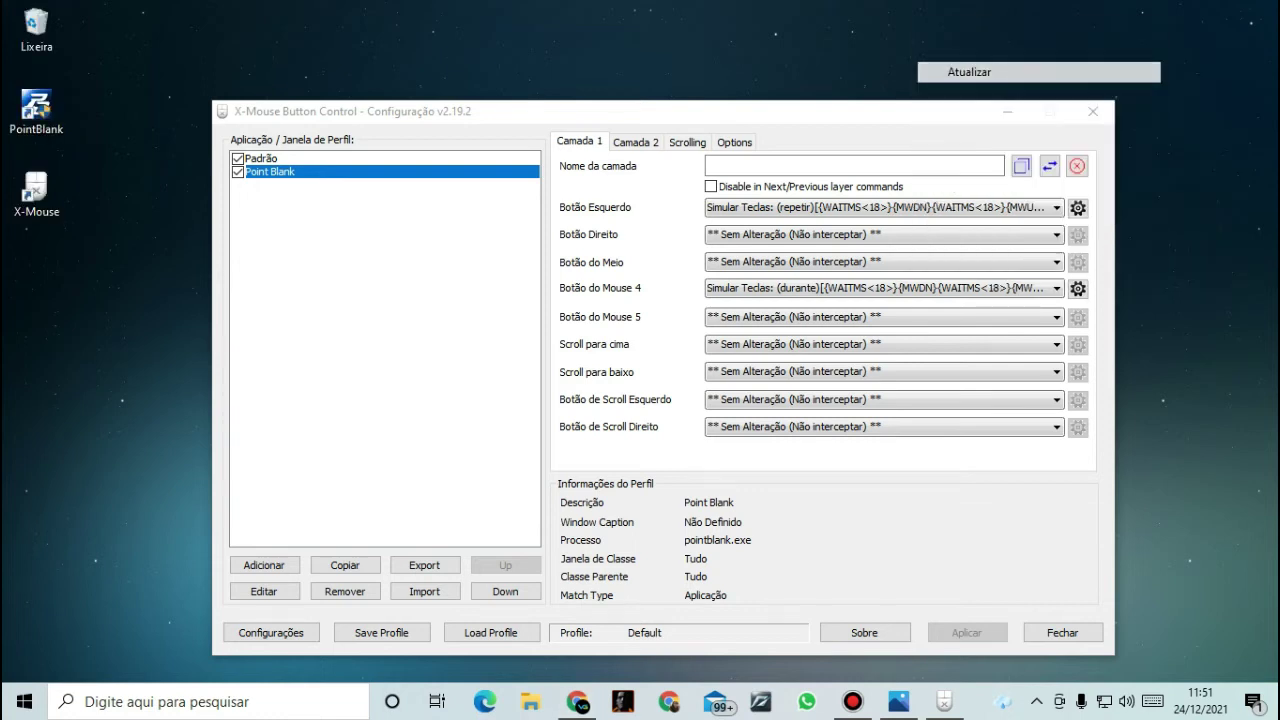
{"action": "right_click", "coordinate": [591, 23]}
{"action": "left_click", "coordinate": [642, 80]}
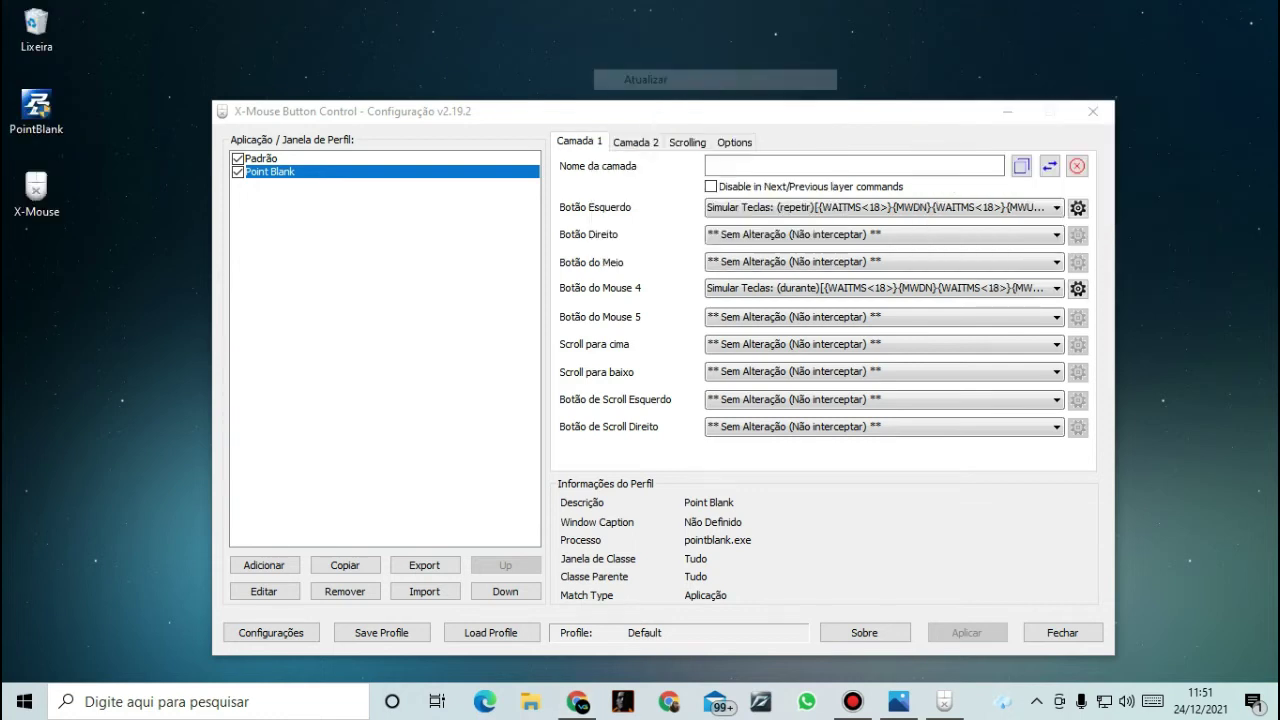
{"action": "right_click", "coordinate": [467, 7]}
{"action": "left_click", "coordinate": [518, 63]}
{"action": "right_click", "coordinate": [457, 13]}
{"action": "left_click", "coordinate": [515, 69]}
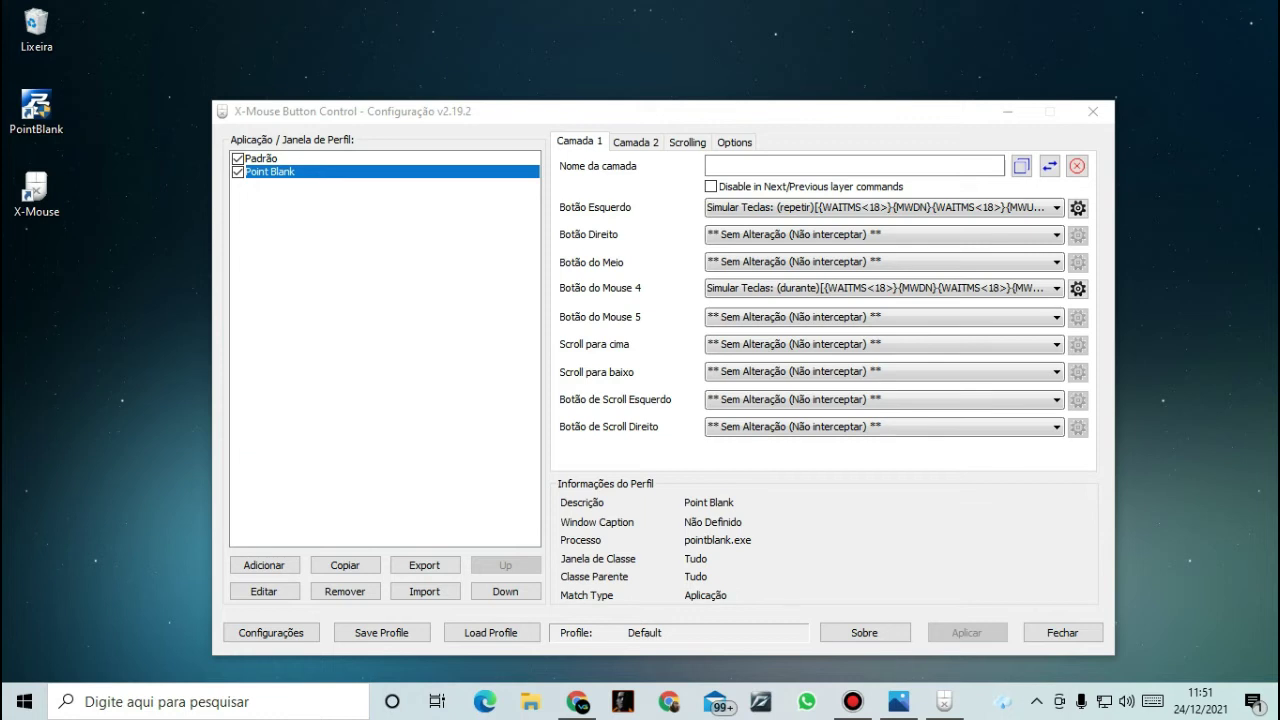
{"action": "right_click", "coordinate": [497, 41]}
{"action": "left_click", "coordinate": [555, 94]}
{"action": "right_click", "coordinate": [1037, 206]}
{"action": "left_click", "coordinate": [1095, 257]}
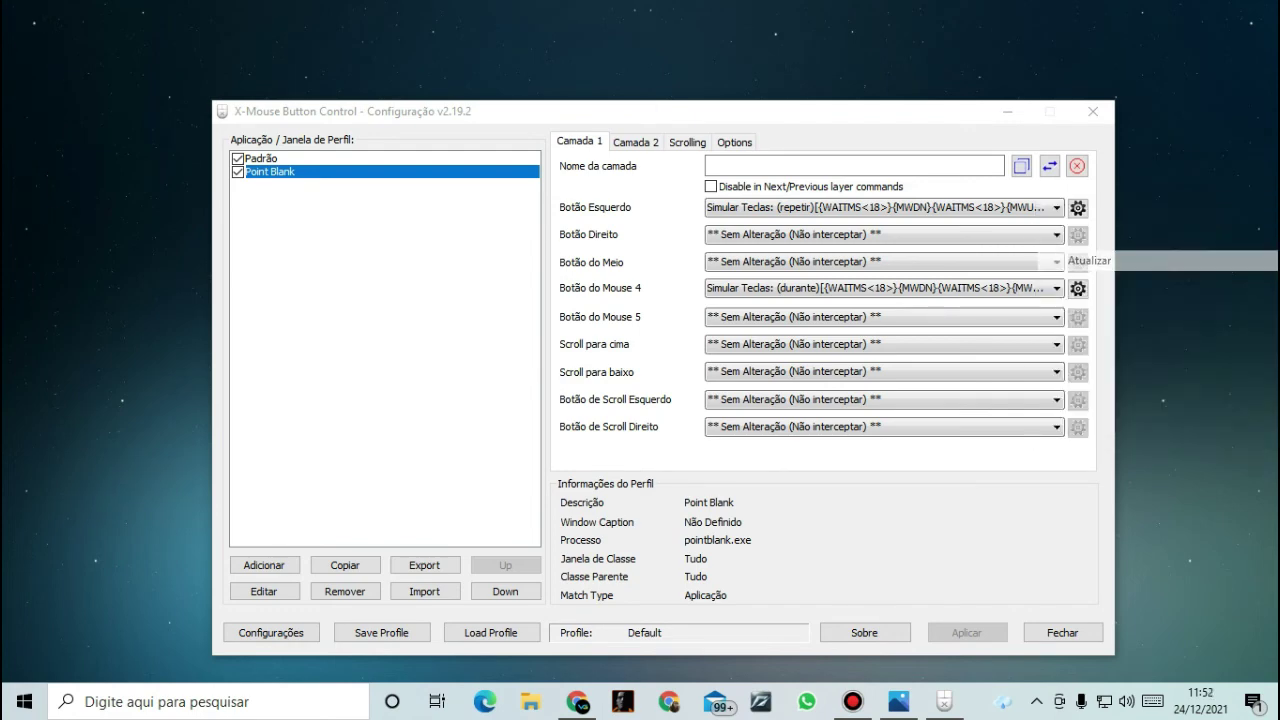
{"action": "right_click", "coordinate": [1034, 250]}
{"action": "left_click", "coordinate": [1090, 307]}
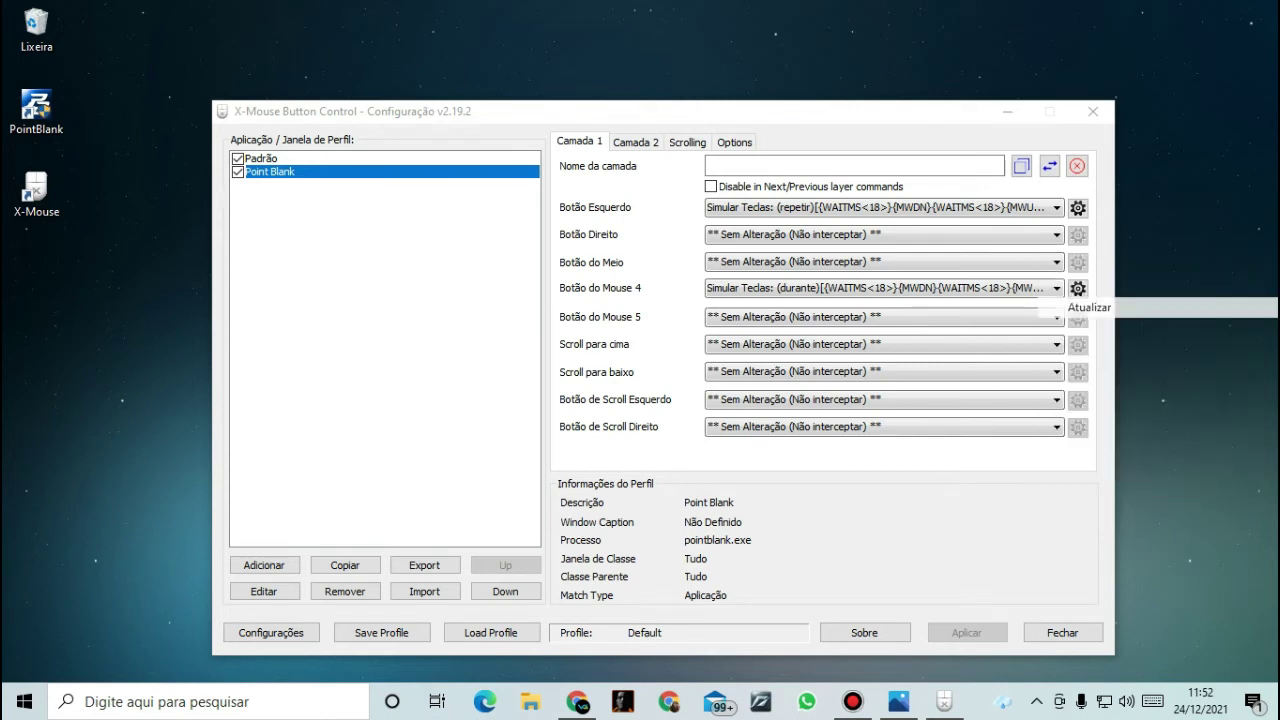
{"action": "right_click", "coordinate": [1034, 264]}
{"action": "left_click", "coordinate": [1090, 323]}
{"action": "right_click", "coordinate": [1034, 250]}
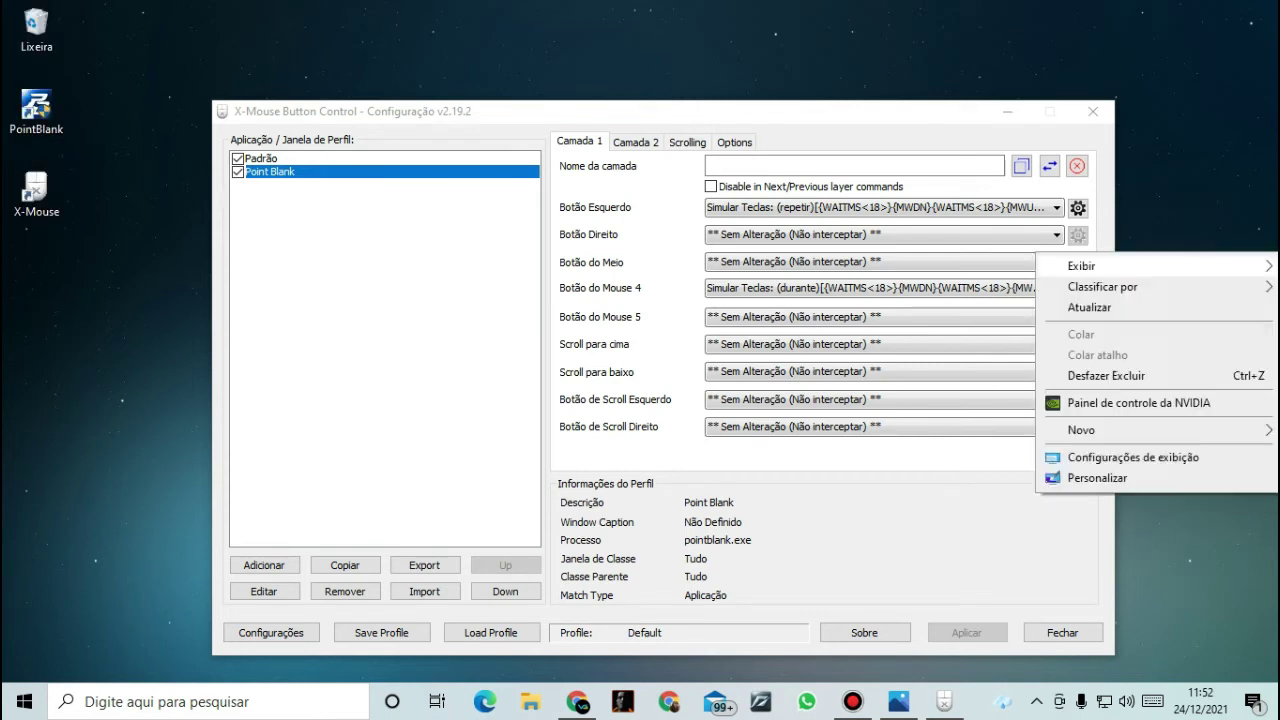
{"action": "left_click", "coordinate": [1090, 307]}
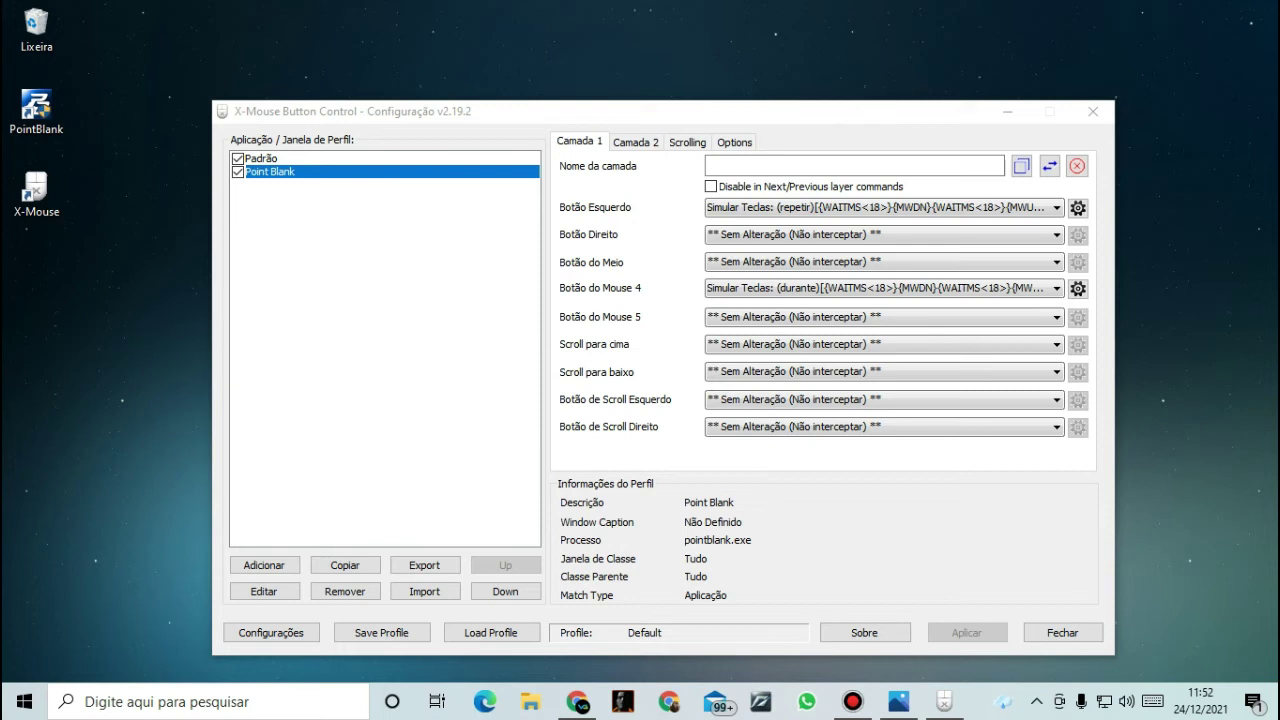
{"action": "right_click", "coordinate": [1190, 285]}
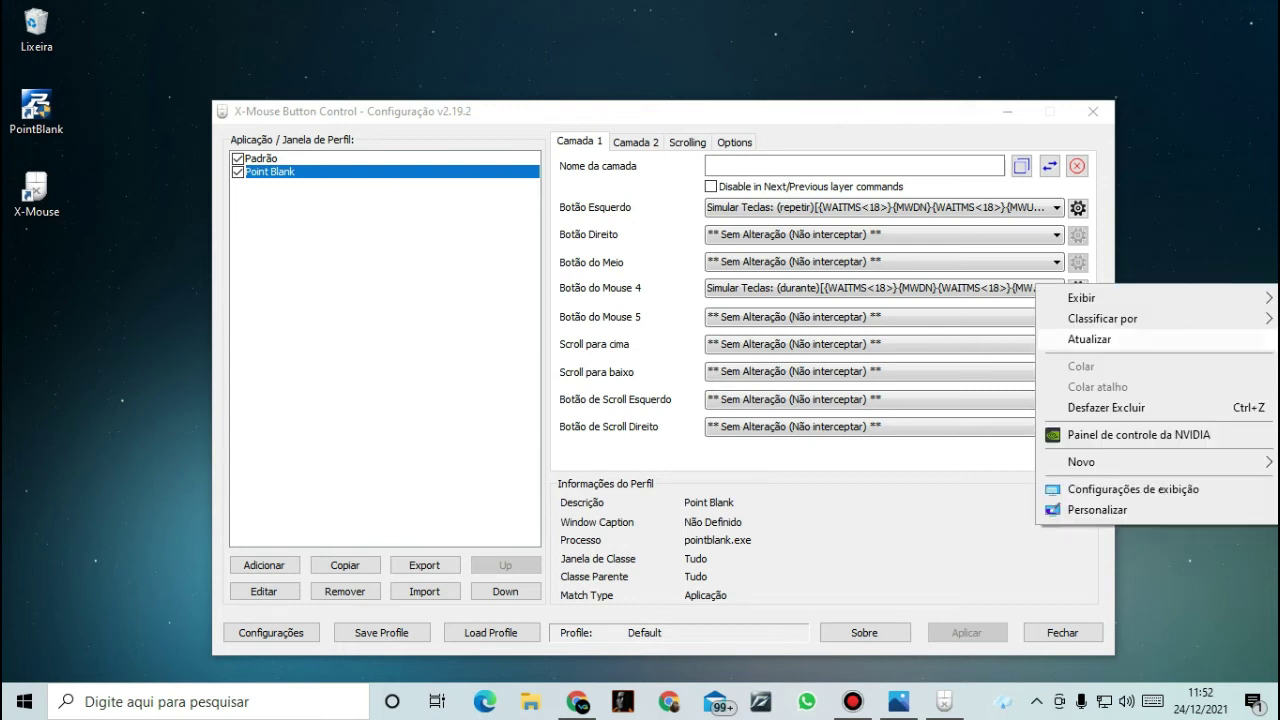
{"action": "left_click", "coordinate": [1089, 339]}
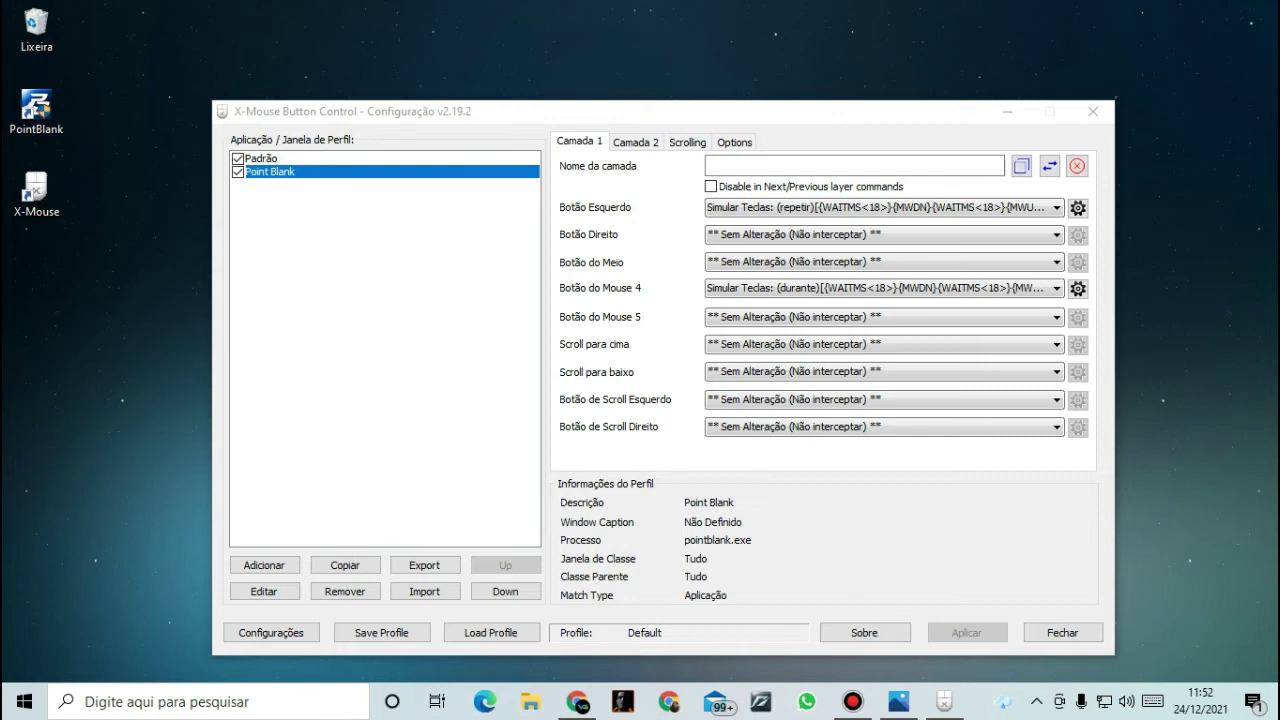
{"action": "right_click", "coordinate": [1190, 325]}
{"action": "left_click", "coordinate": [1089, 380]}
{"action": "right_click", "coordinate": [1190, 329]}
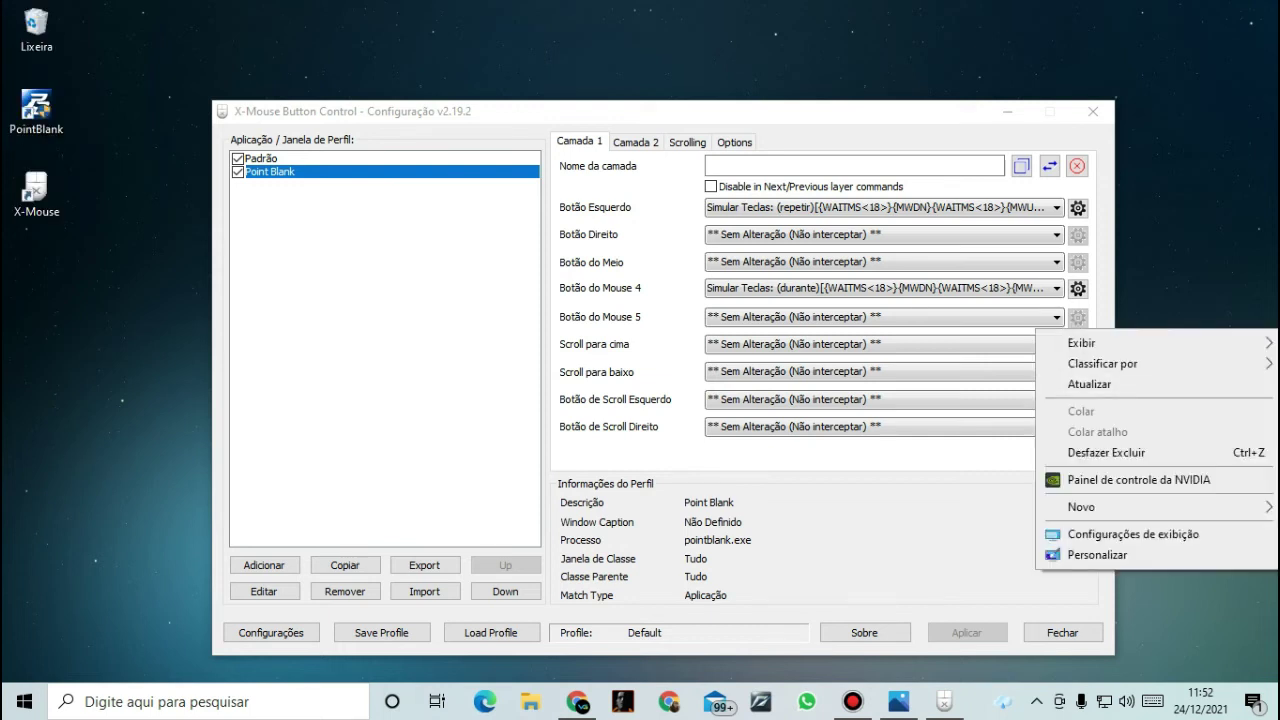
{"action": "left_click", "coordinate": [1089, 384]}
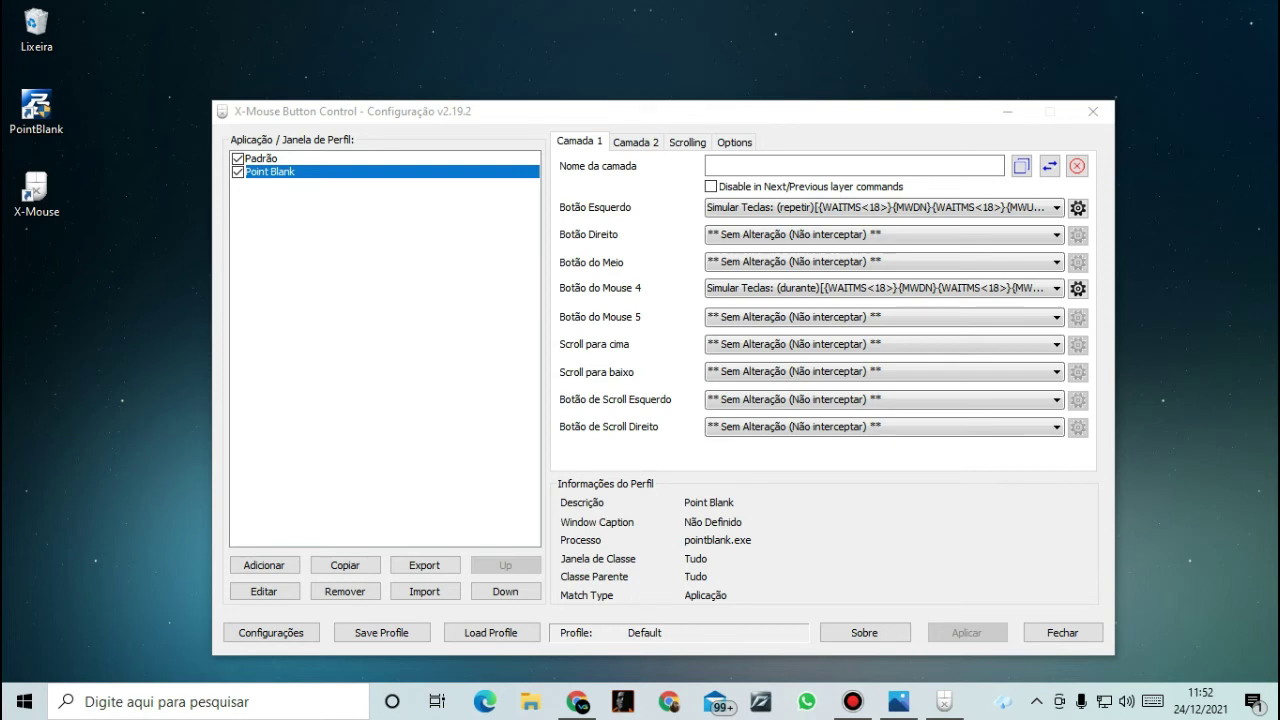
{"action": "right_click", "coordinate": [1190, 335]}
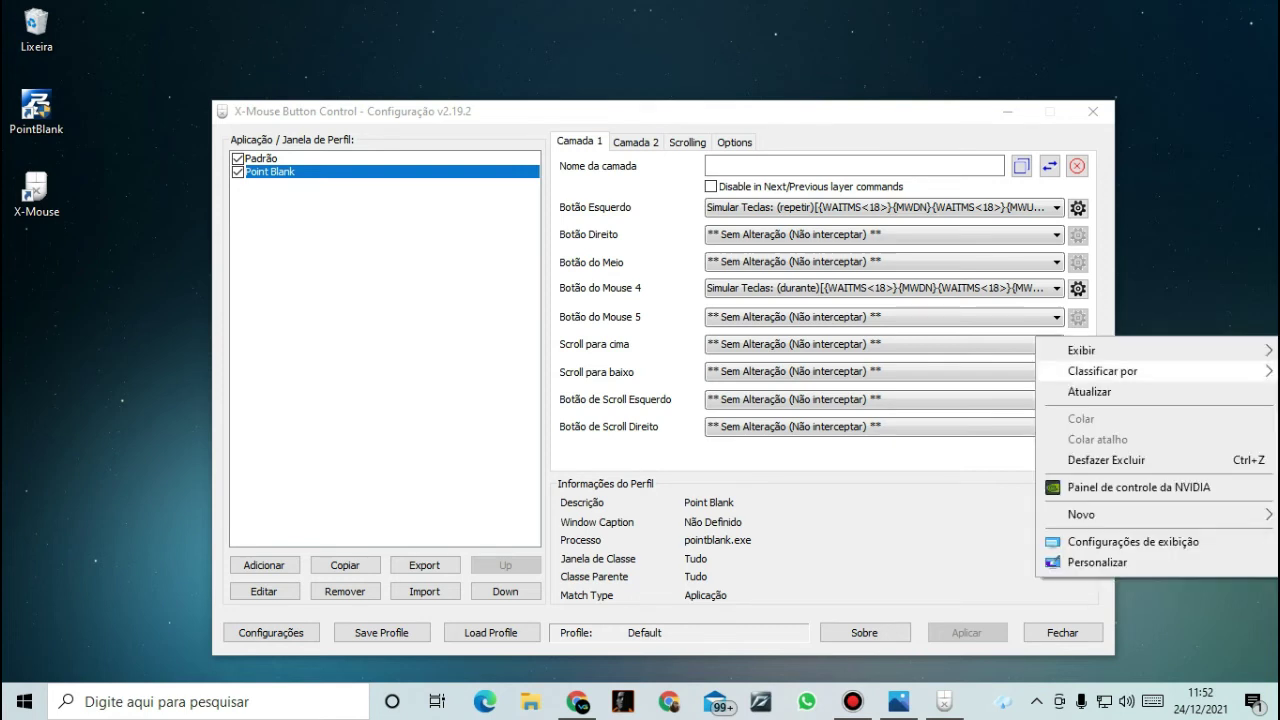
{"action": "left_click", "coordinate": [1089, 389]}
{"action": "right_click", "coordinate": [1190, 234]}
{"action": "left_click", "coordinate": [1090, 289]}
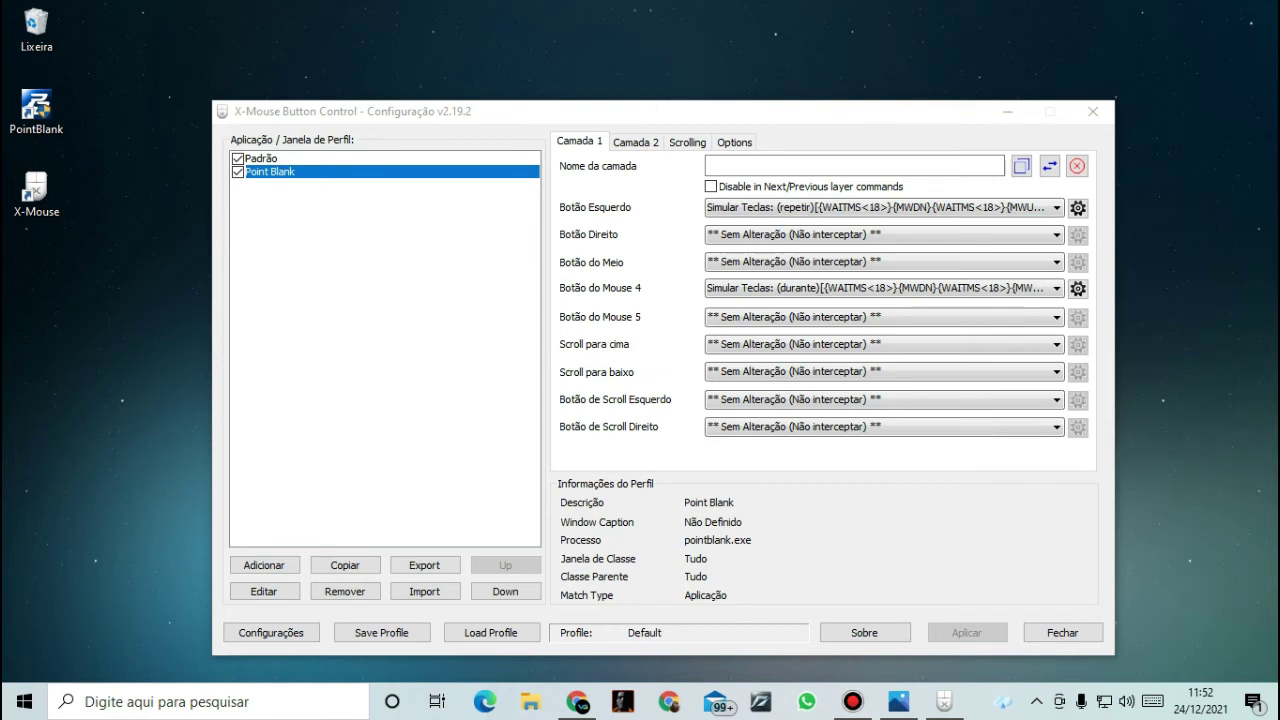
{"action": "right_click", "coordinate": [1276, 264]}
{"action": "left_click", "coordinate": [1090, 322]}
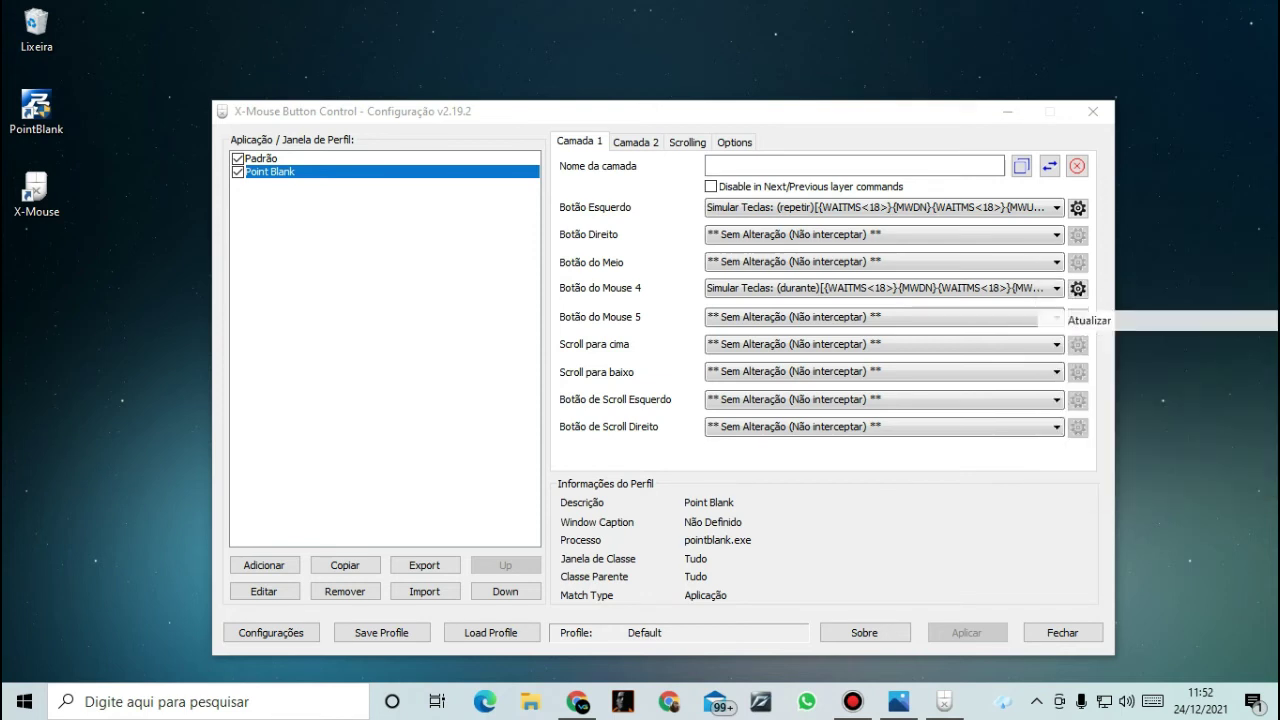
{"action": "right_click", "coordinate": [1276, 248]}
{"action": "left_click", "coordinate": [1090, 306]}
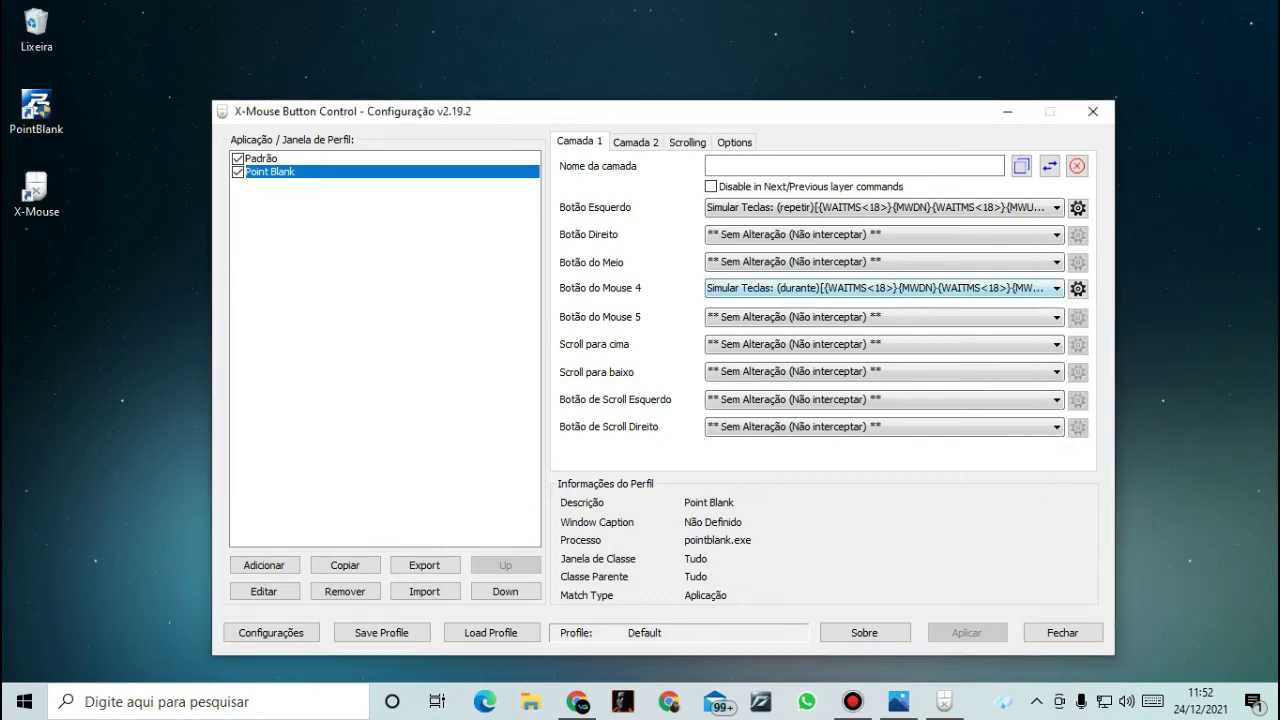
{"action": "left_click", "coordinate": [882, 288]}
{"action": "left_click", "coordinate": [882, 288]}
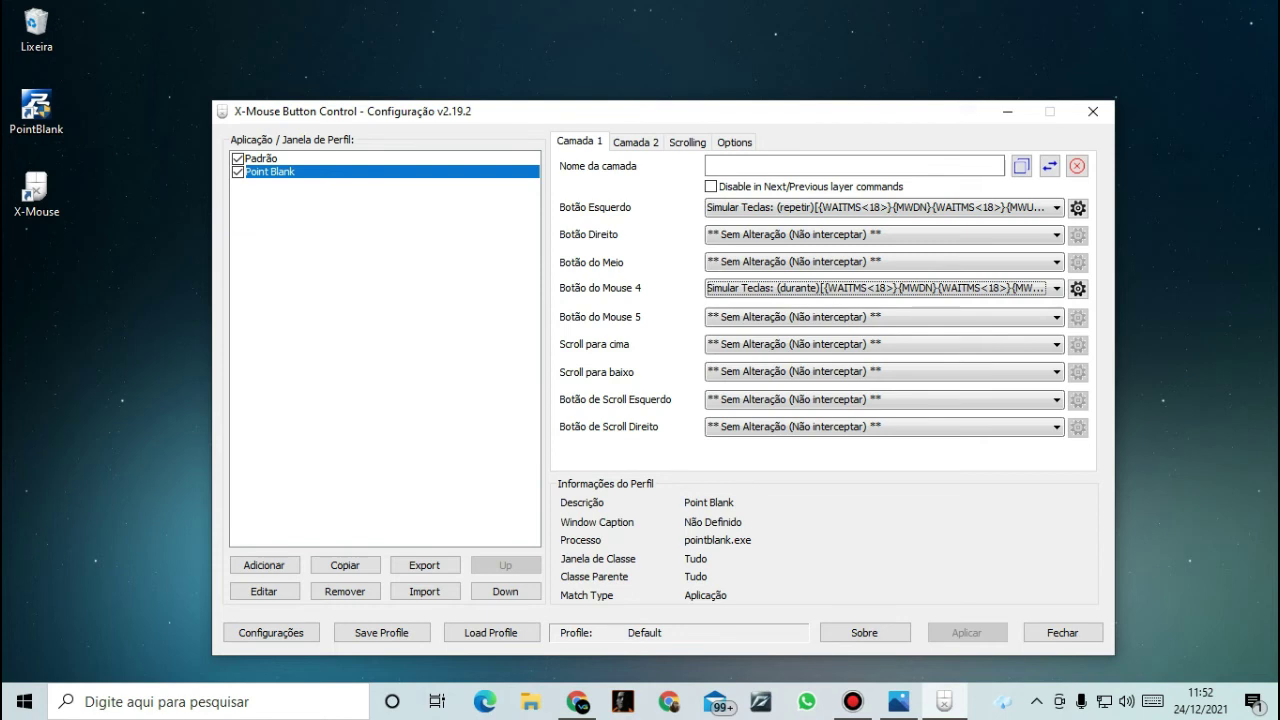
{"action": "key", "text": "alt+Tab"}
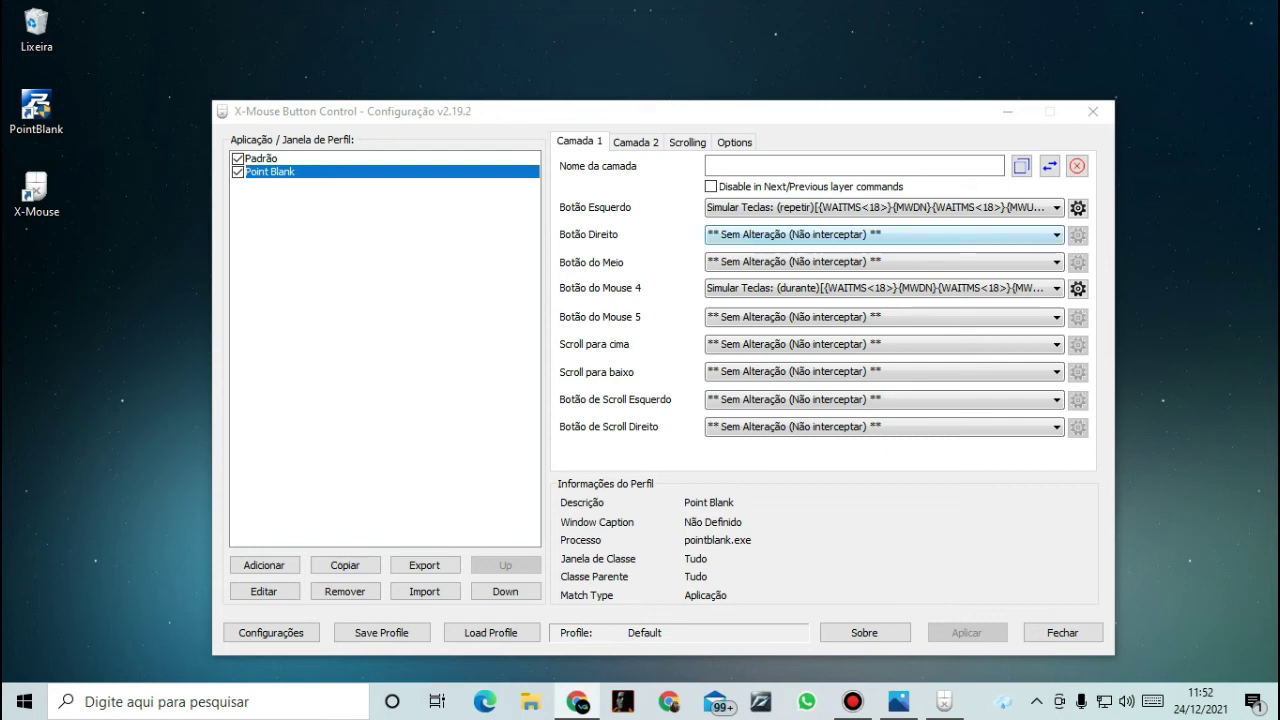
{"action": "right_click", "coordinate": [597, 17]}
{"action": "left_click", "coordinate": [650, 72]}
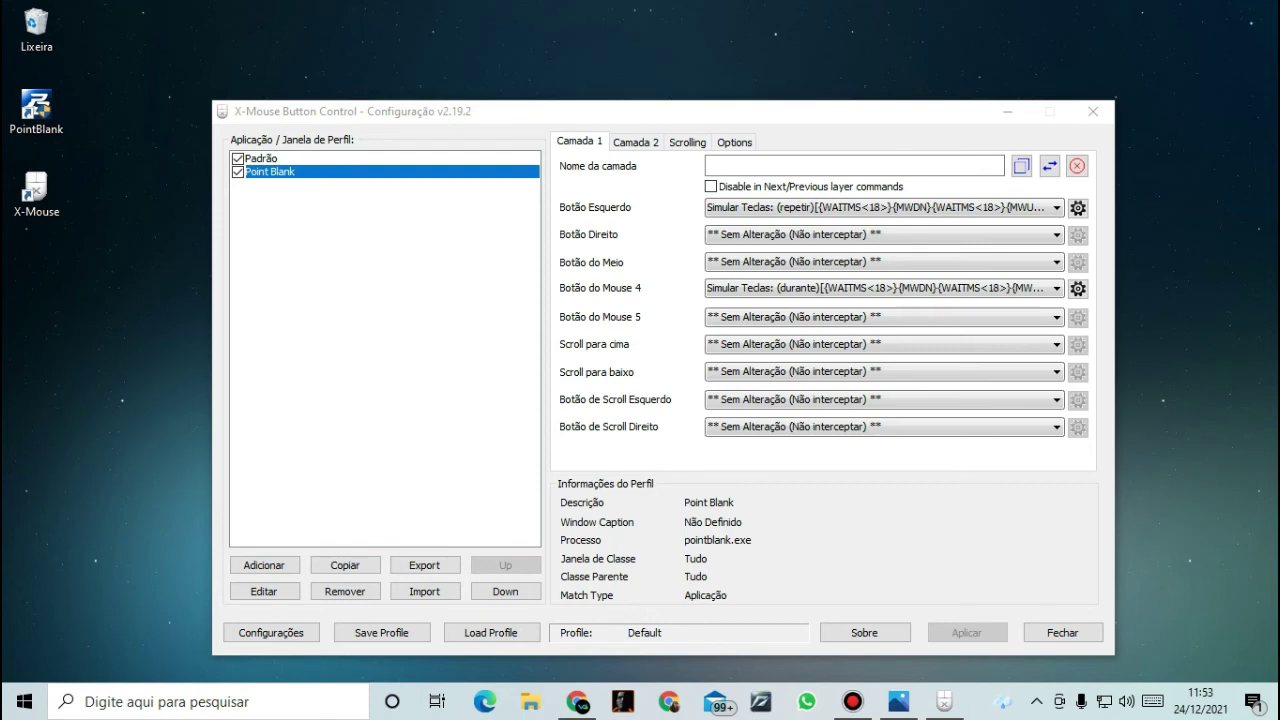
{"action": "right_click", "coordinate": [633, 35]}
{"action": "left_click", "coordinate": [690, 90]}
{"action": "right_click", "coordinate": [693, 35]}
{"action": "left_click", "coordinate": [748, 91]}
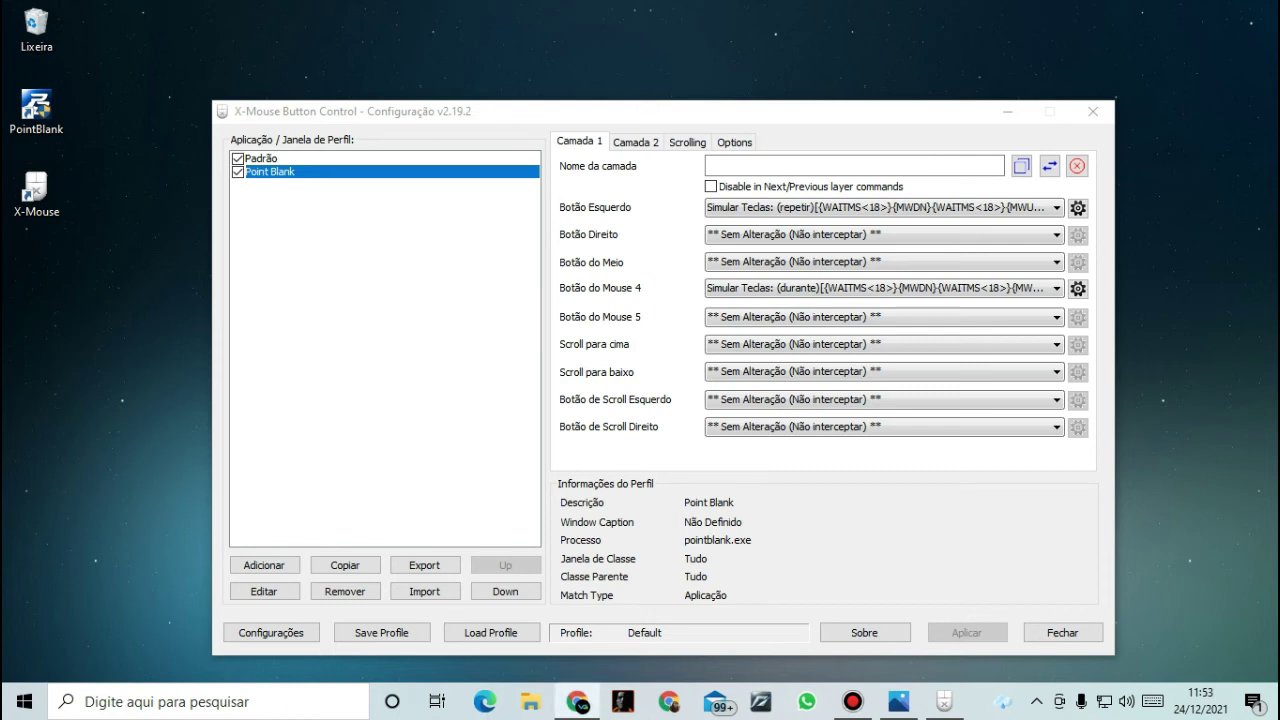
{"action": "right_click", "coordinate": [861, 25]}
{"action": "left_click", "coordinate": [893, 81]}
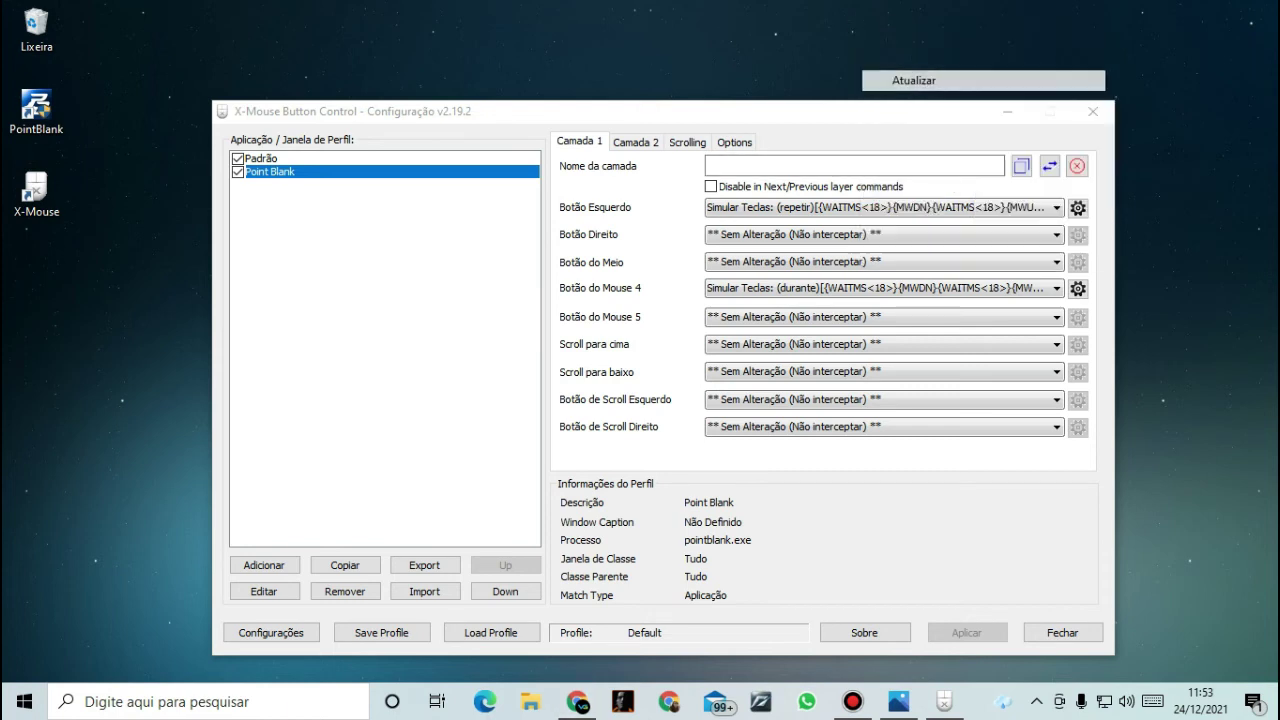
{"action": "key", "text": "Tab"}
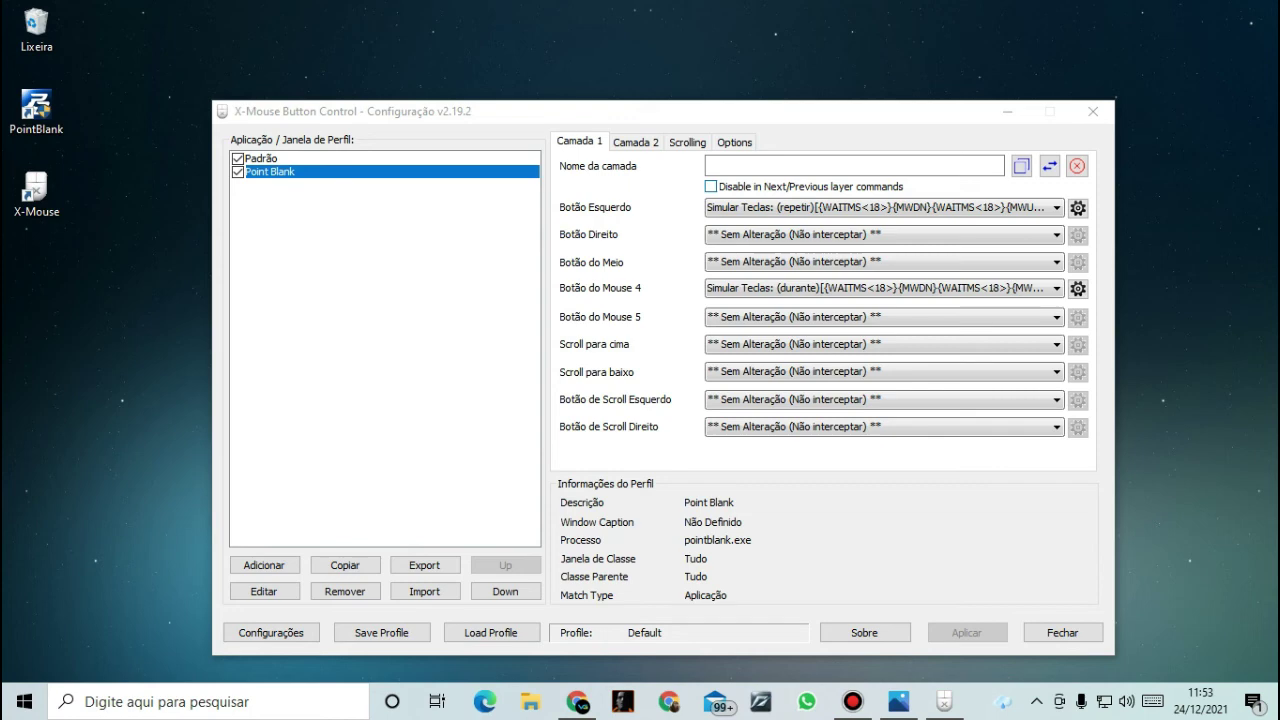
{"action": "right_click", "coordinate": [714, 12]}
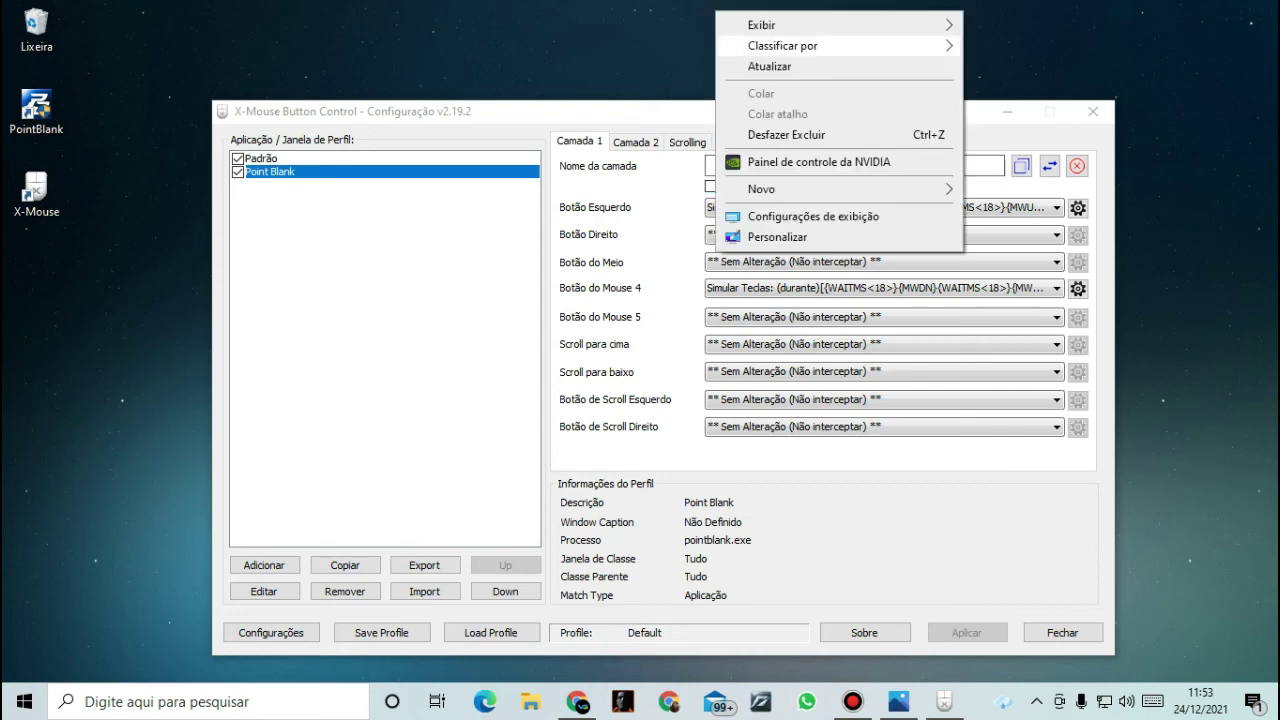
{"action": "left_click", "coordinate": [750, 64]}
{"action": "right_click", "coordinate": [753, 47]}
{"action": "left_click", "coordinate": [802, 100]}
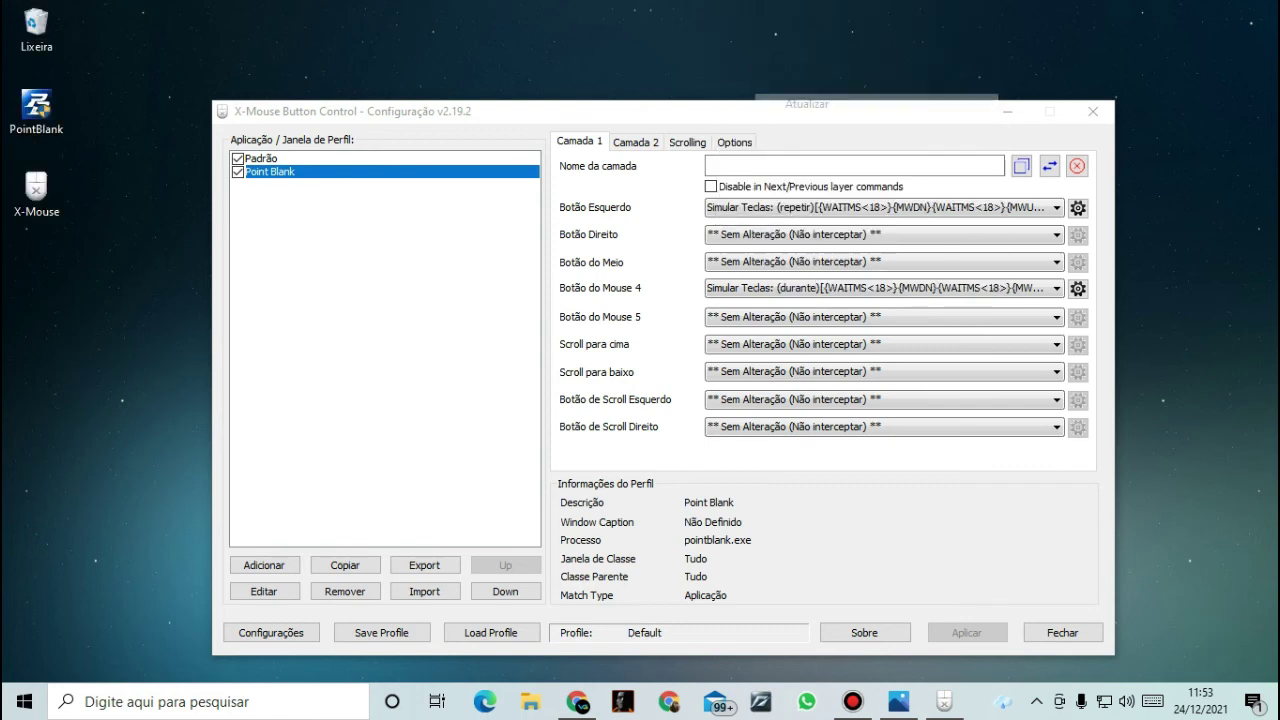
{"action": "right_click", "coordinate": [497, 2]}
{"action": "left_click", "coordinate": [548, 56]}
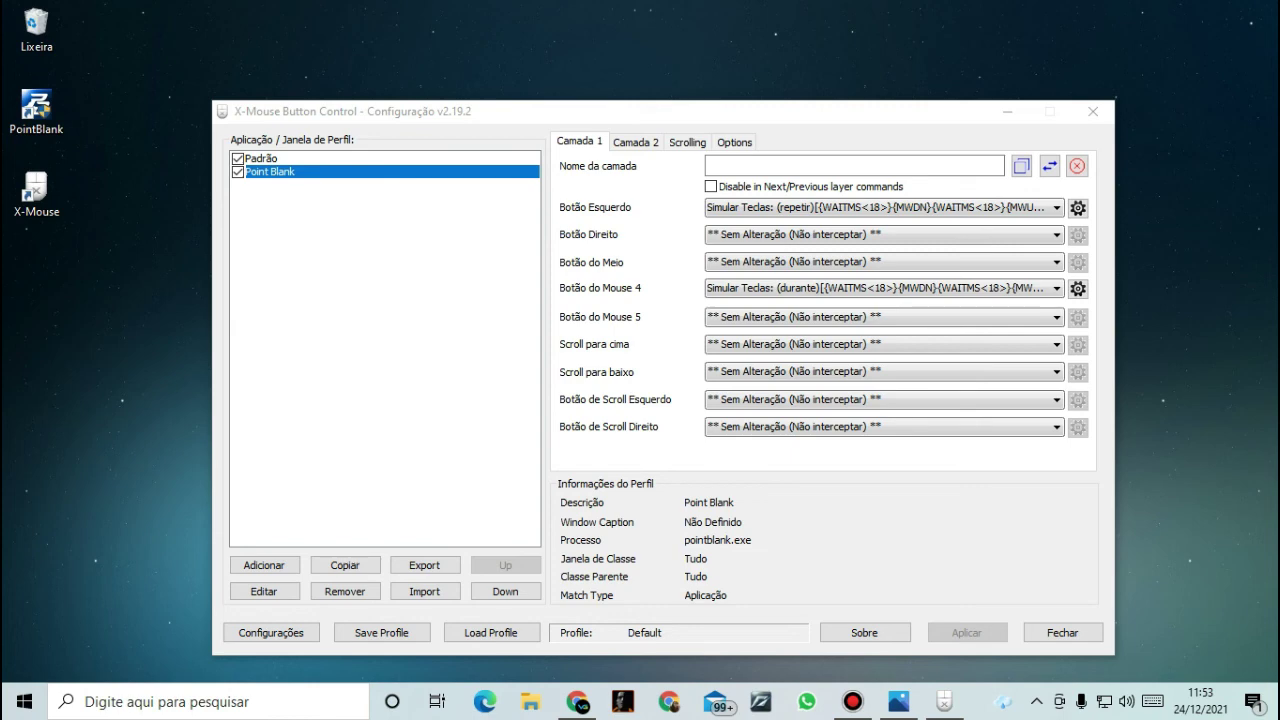
{"action": "right_click", "coordinate": [541, 37]}
{"action": "left_click", "coordinate": [600, 93]}
{"action": "right_click", "coordinate": [561, 37]}
{"action": "left_click", "coordinate": [615, 91]}
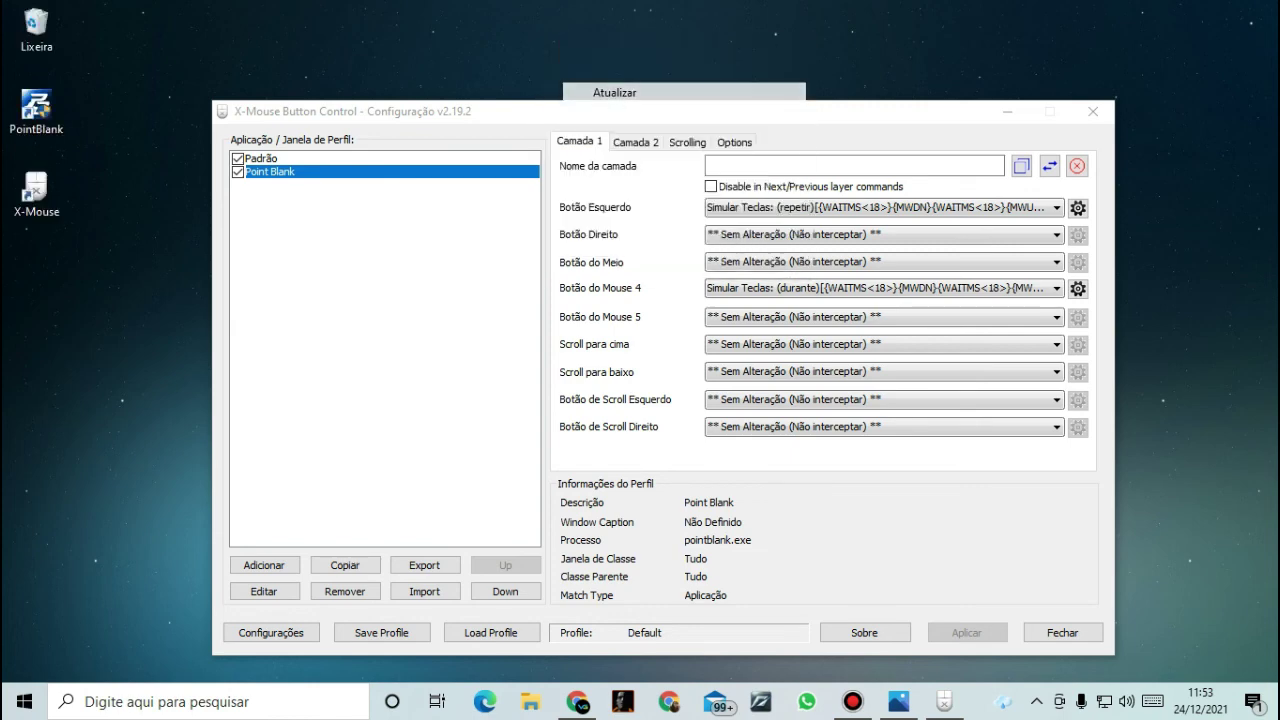
{"action": "right_click", "coordinate": [610, 28]}
{"action": "left_click", "coordinate": [664, 85]}
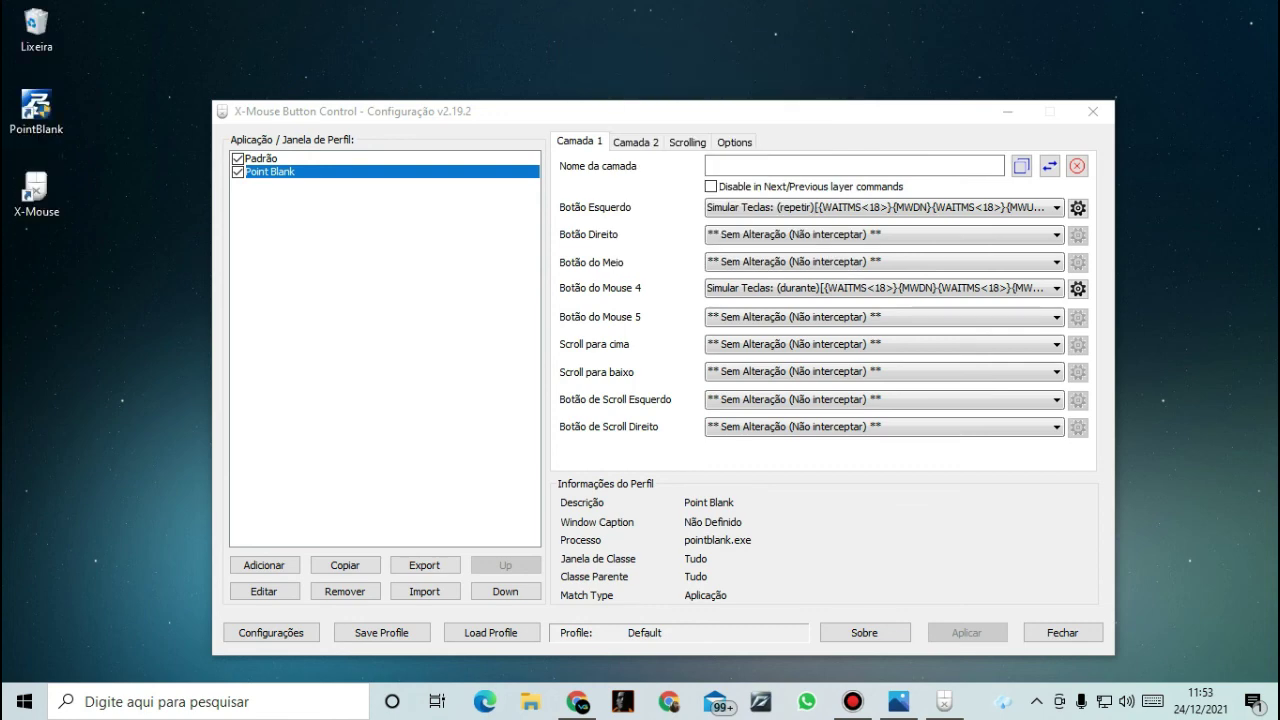
{"action": "right_click", "coordinate": [630, 3]}
{"action": "left_click", "coordinate": [670, 57]}
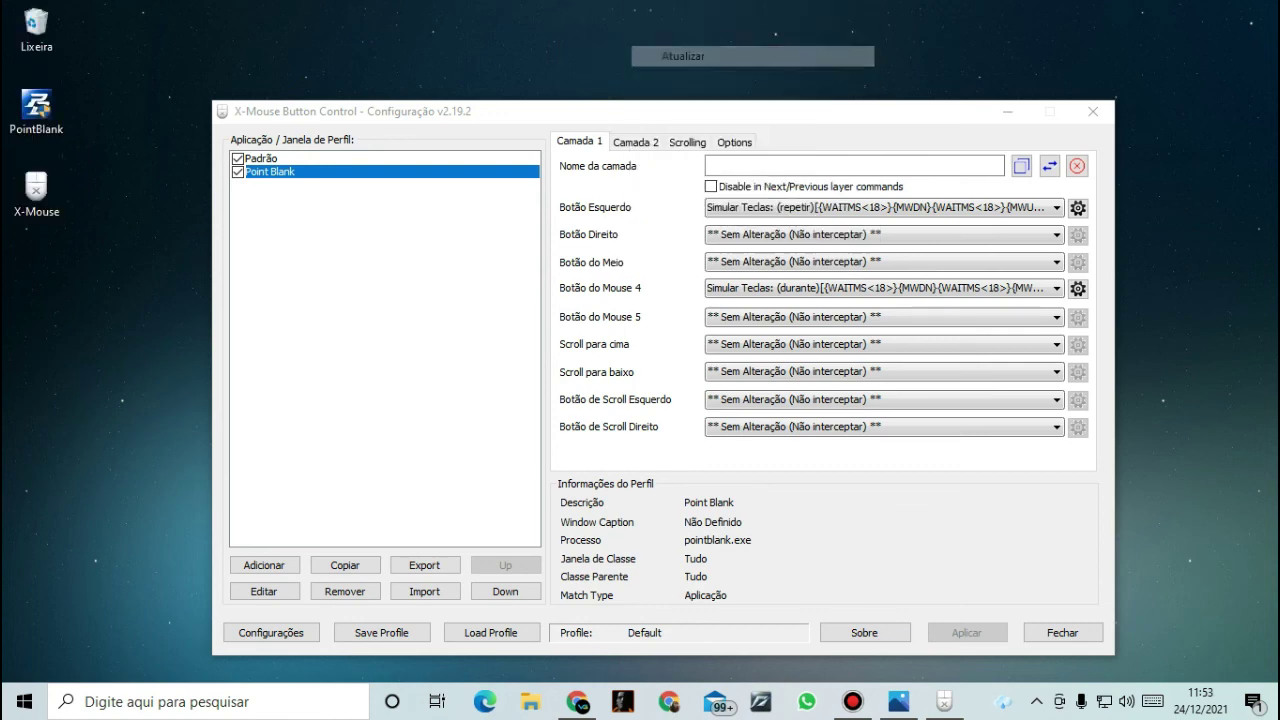
{"action": "right_click", "coordinate": [422, 3]}
{"action": "left_click", "coordinate": [470, 56]}
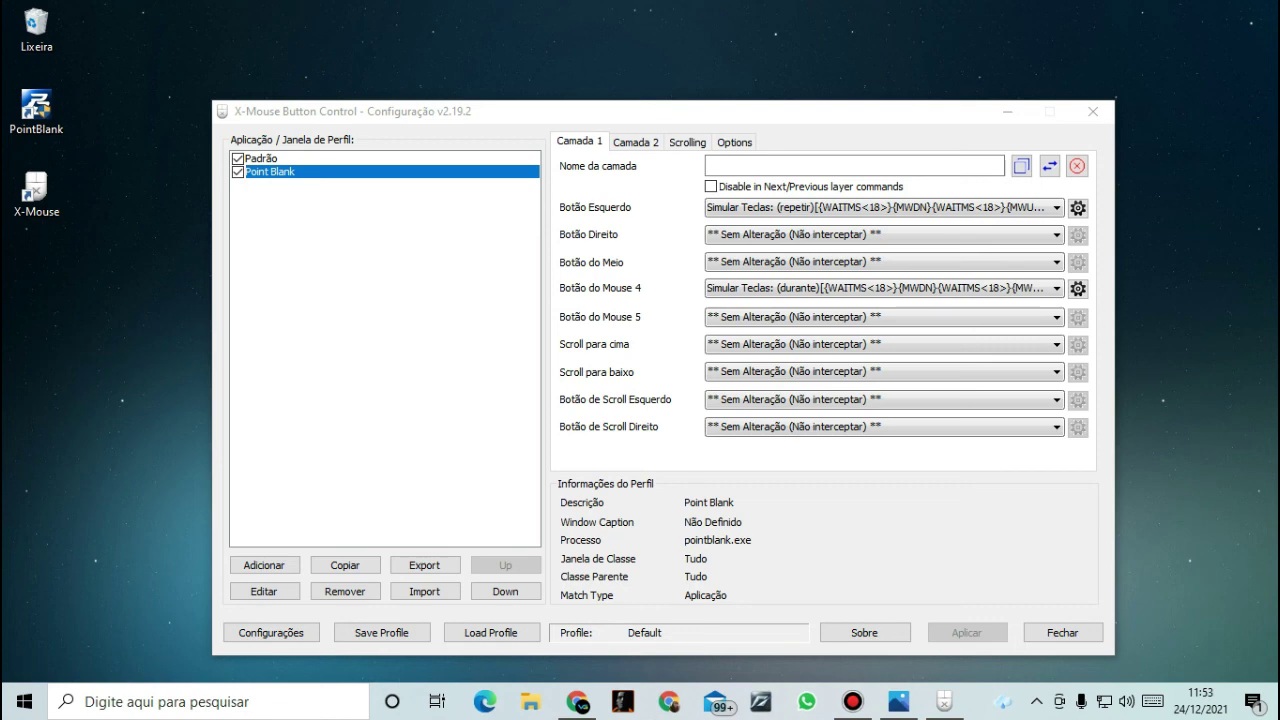
{"action": "right_click", "coordinate": [522, 17]}
{"action": "left_click", "coordinate": [576, 73]}
{"action": "right_click", "coordinate": [528, 1]}
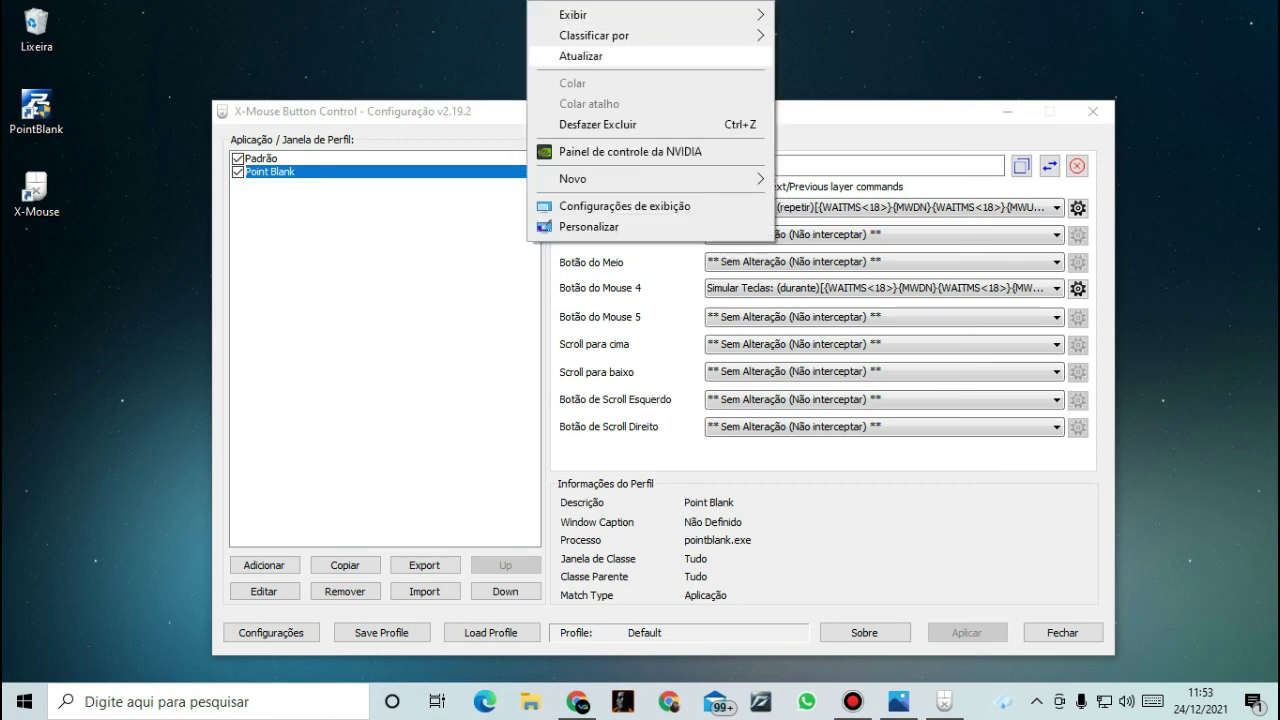
{"action": "left_click", "coordinate": [582, 56]}
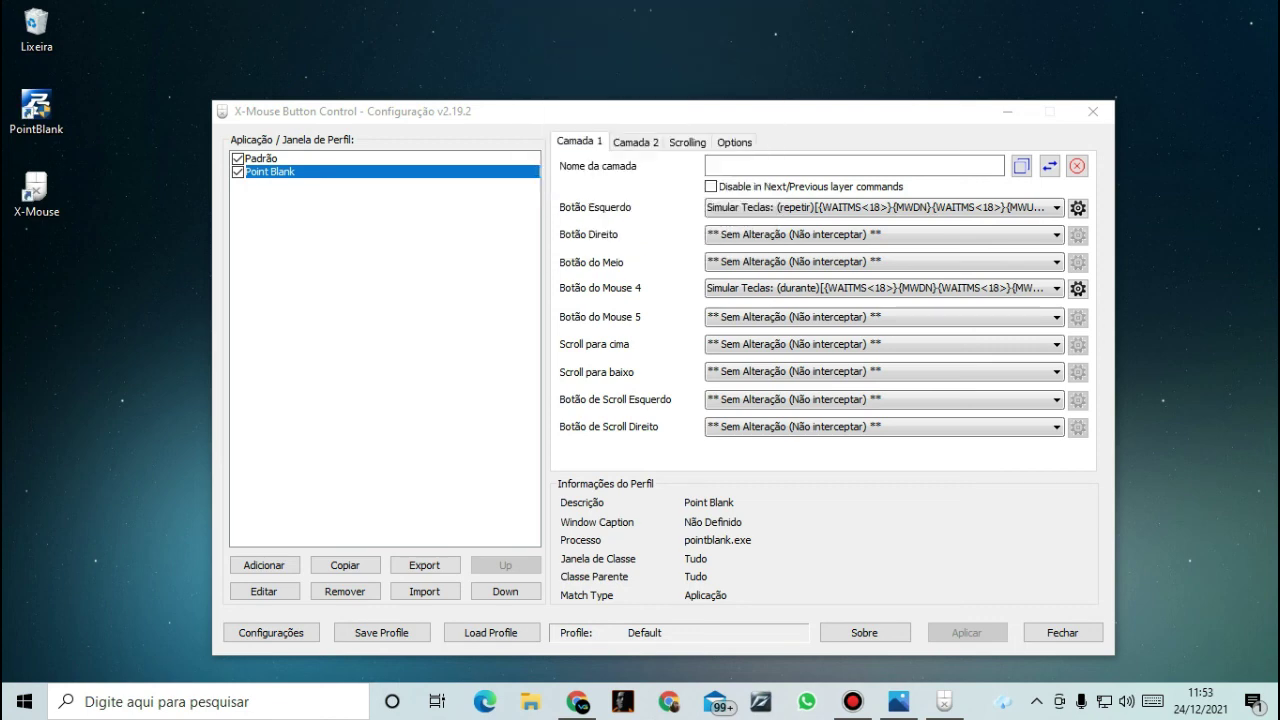